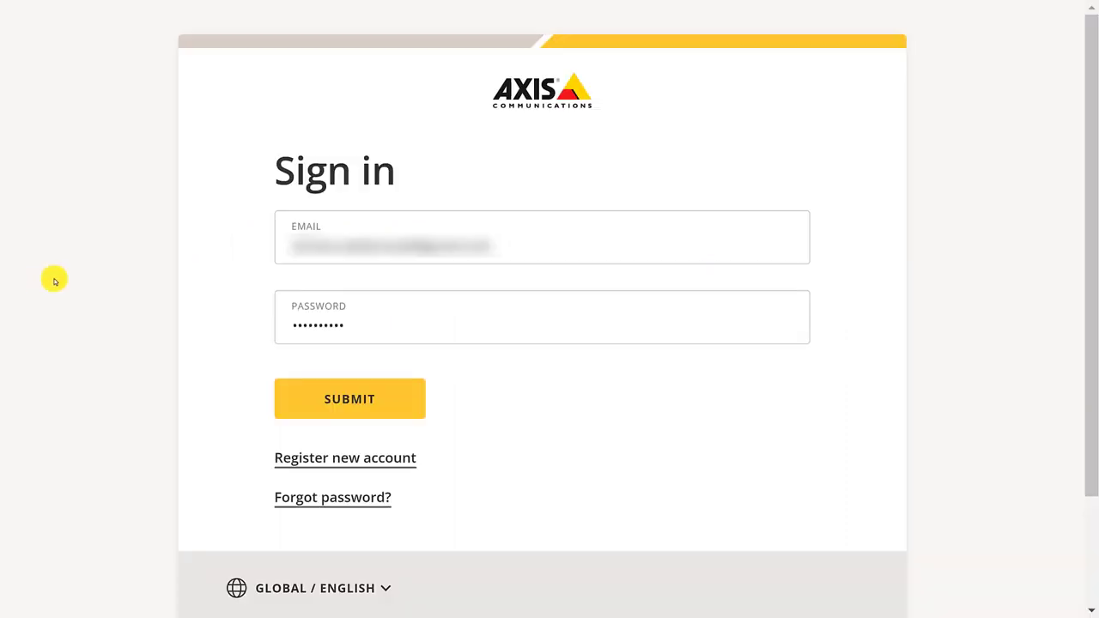
# Submit the account's email and password to sign in and reach the organization Dashboard
pyautogui.click(350, 400)
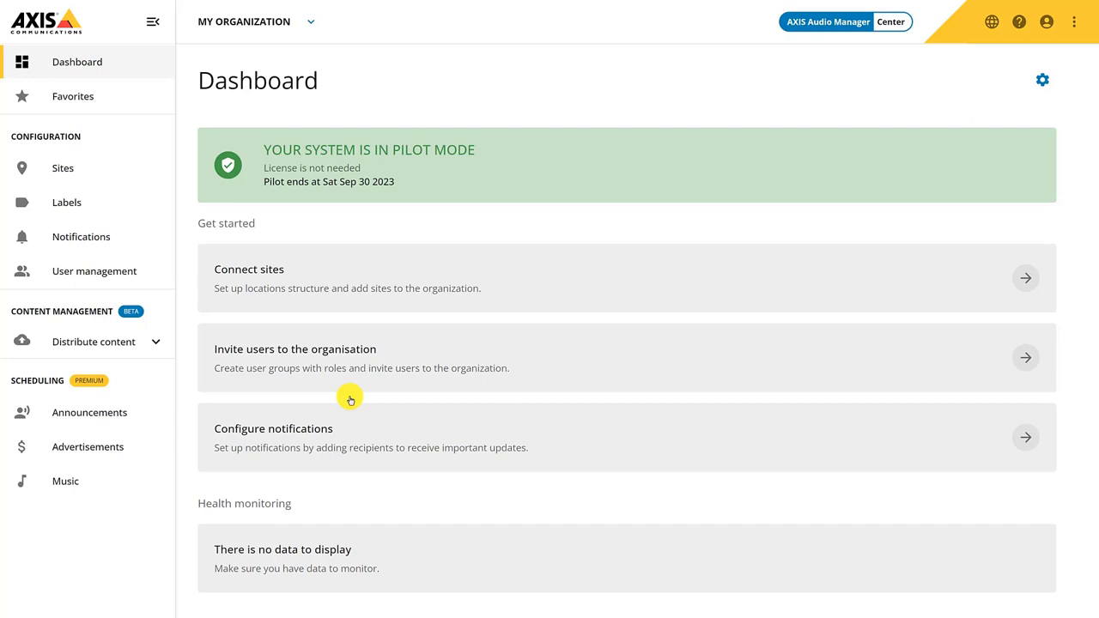
# Open the My Organization management page from Manage organizations and check its options menu without renaming
pyautogui.click(312, 22)
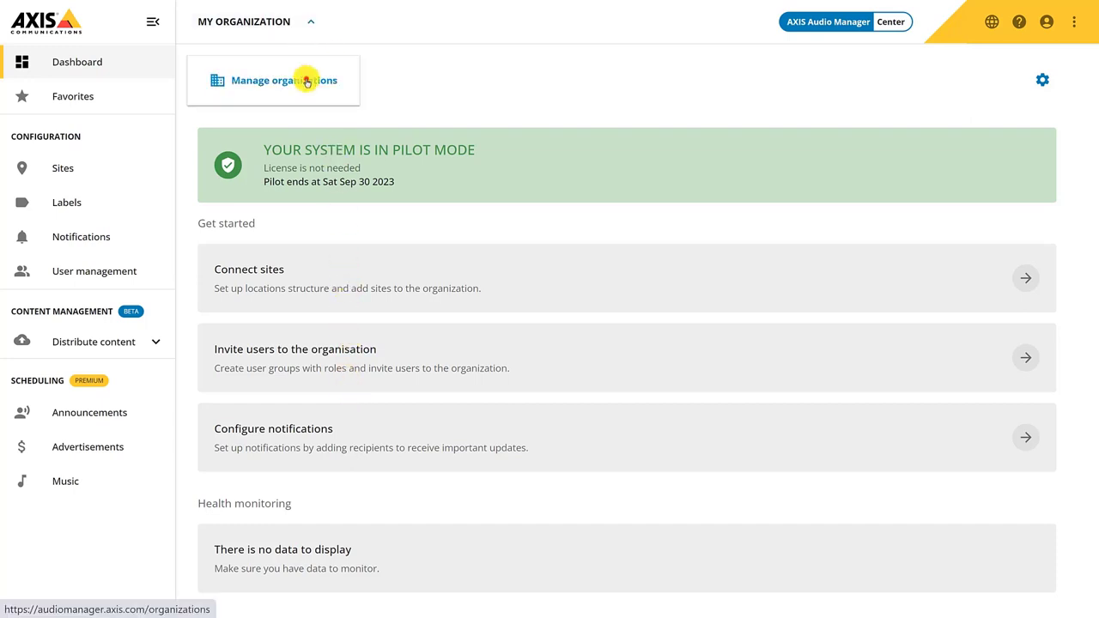
pyautogui.click(305, 78)
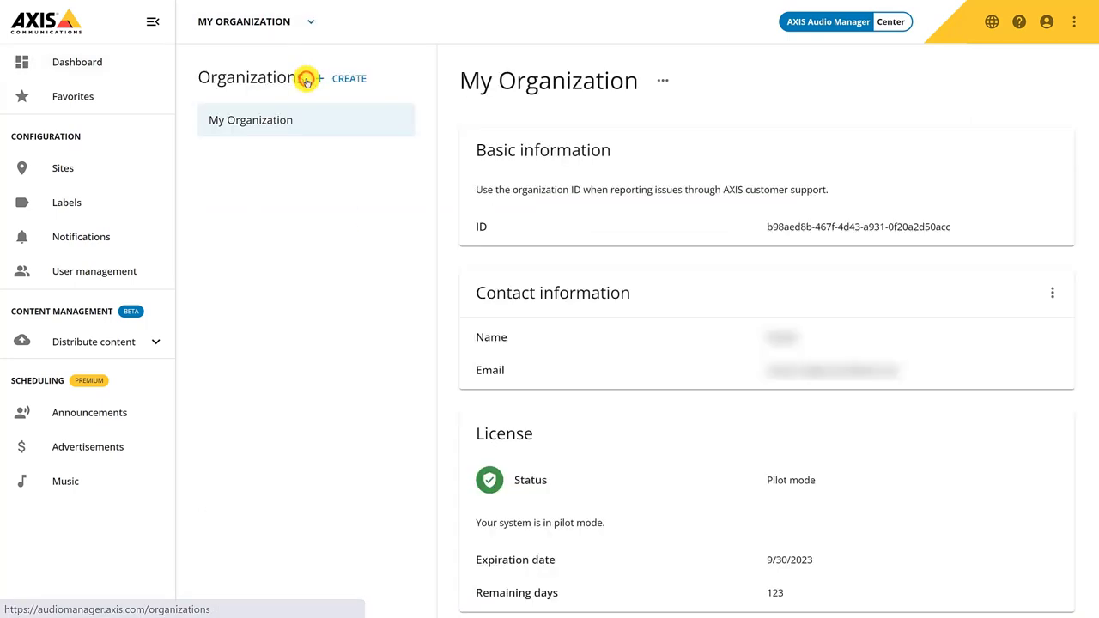
pyautogui.click(664, 80)
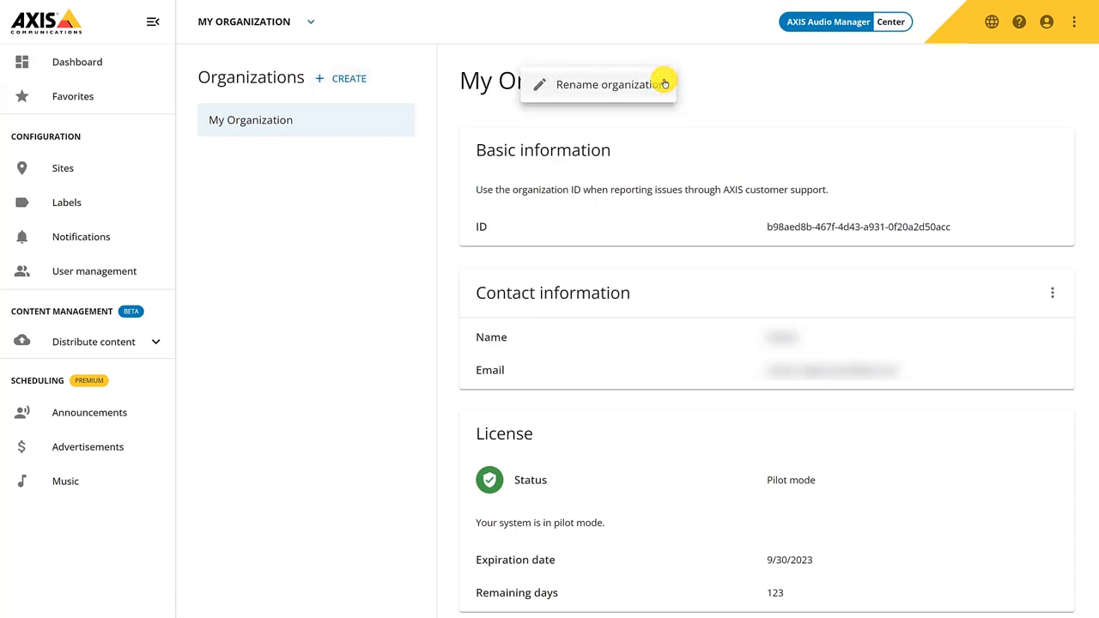
pyautogui.click(702, 83)
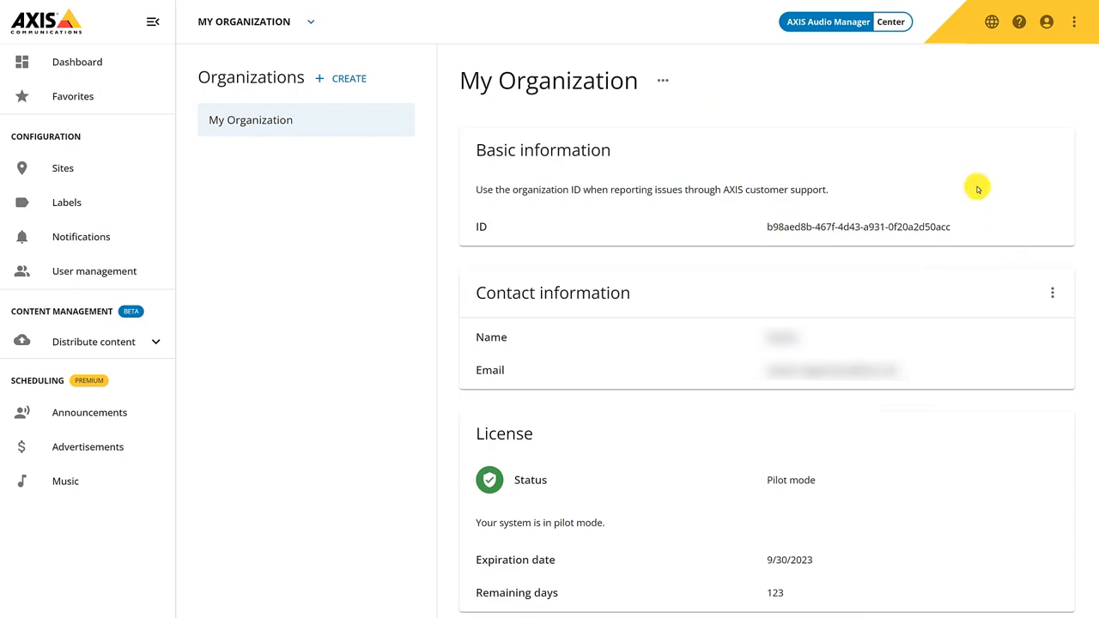
# Browse the interface language, account and general information menus in the top bar
pyautogui.click(992, 22)
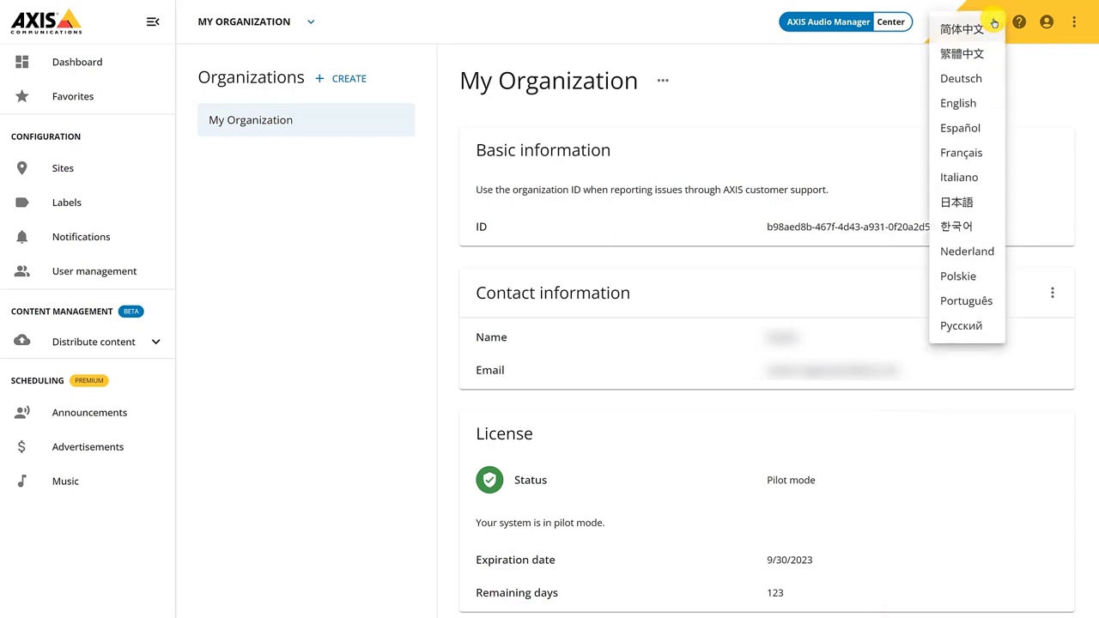
pyautogui.click(1021, 24)
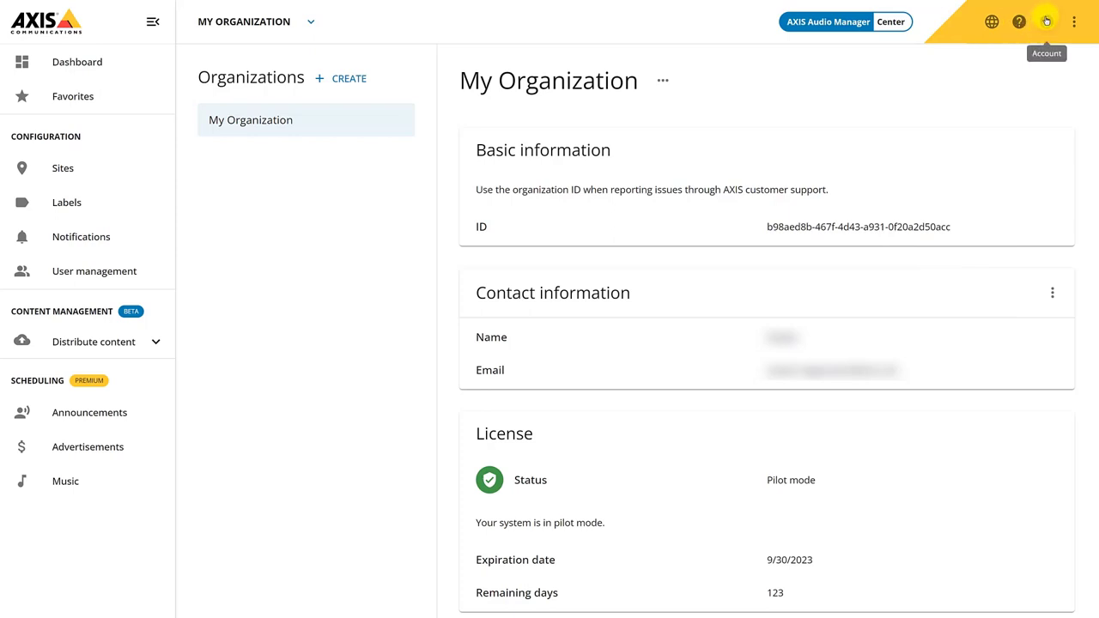
pyautogui.click(1046, 21)
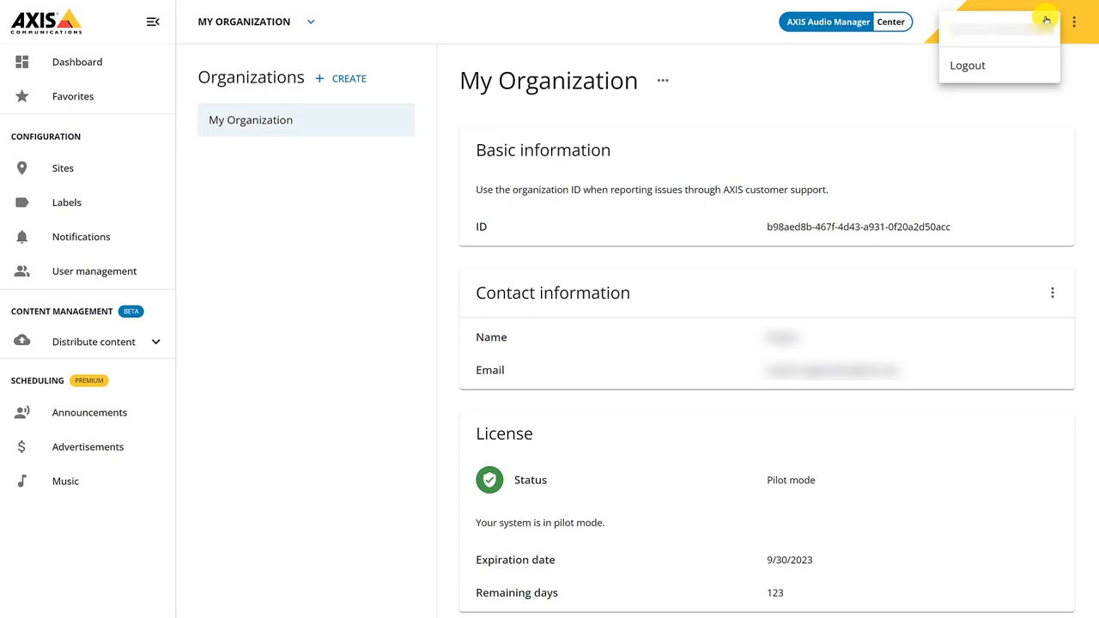
pyautogui.click(1046, 21)
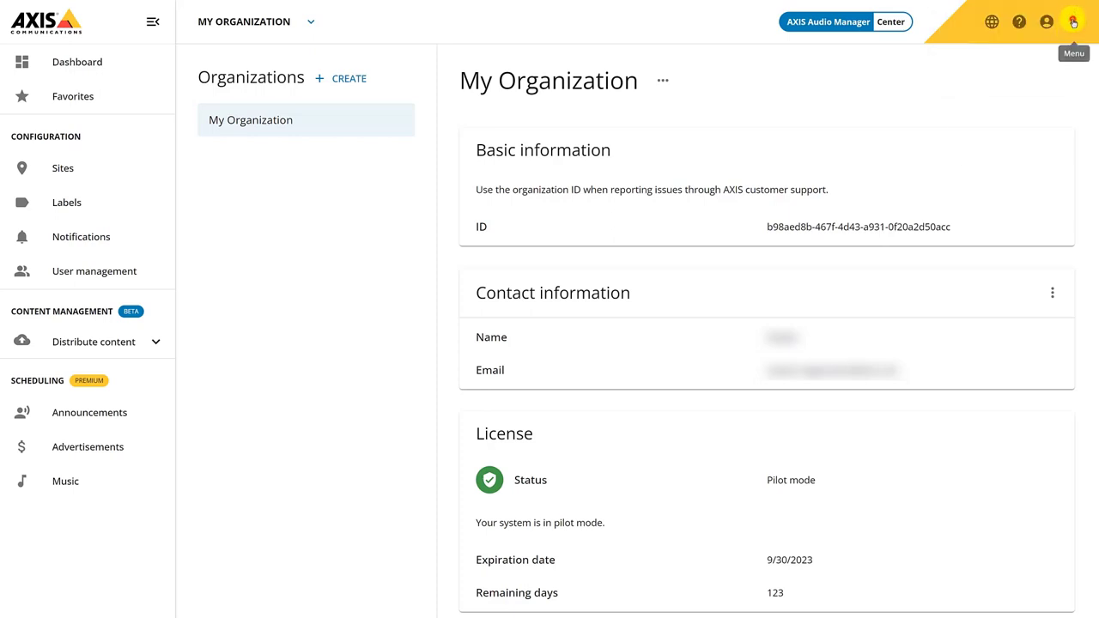
pyautogui.click(1073, 21)
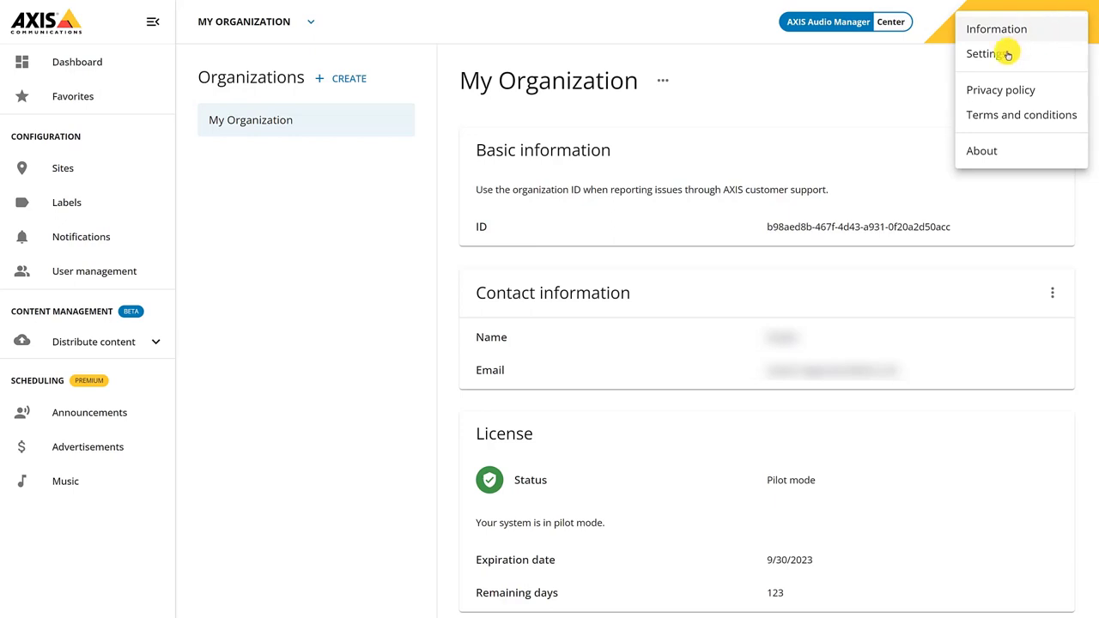
pyautogui.click(908, 89)
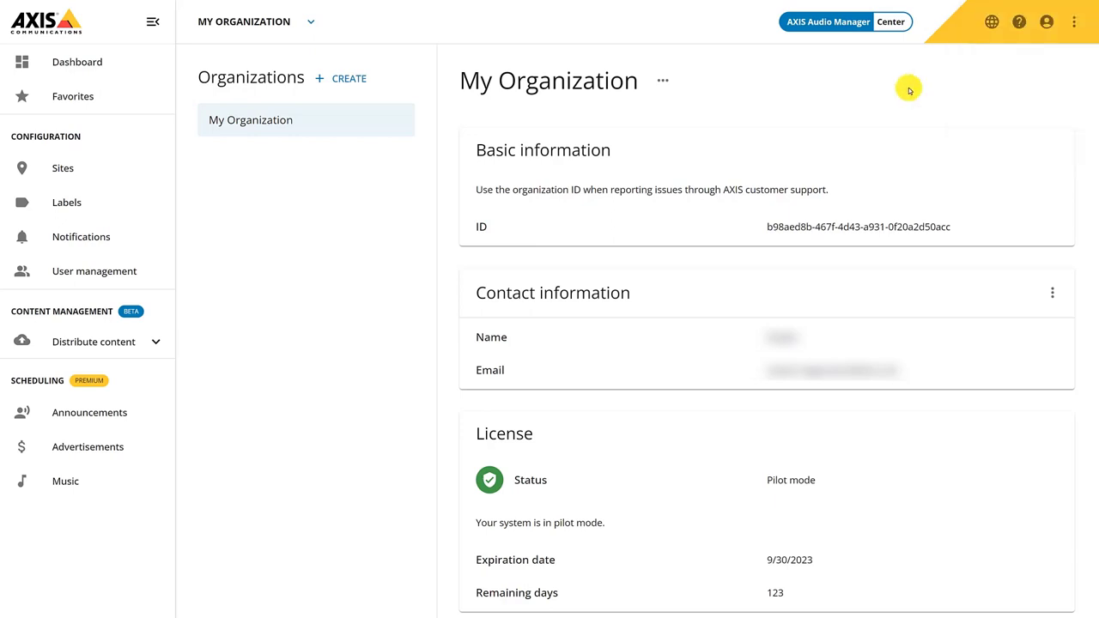
# Return to the Dashboard and follow the Connect sites link to the All sites page
pyautogui.click(90, 65)
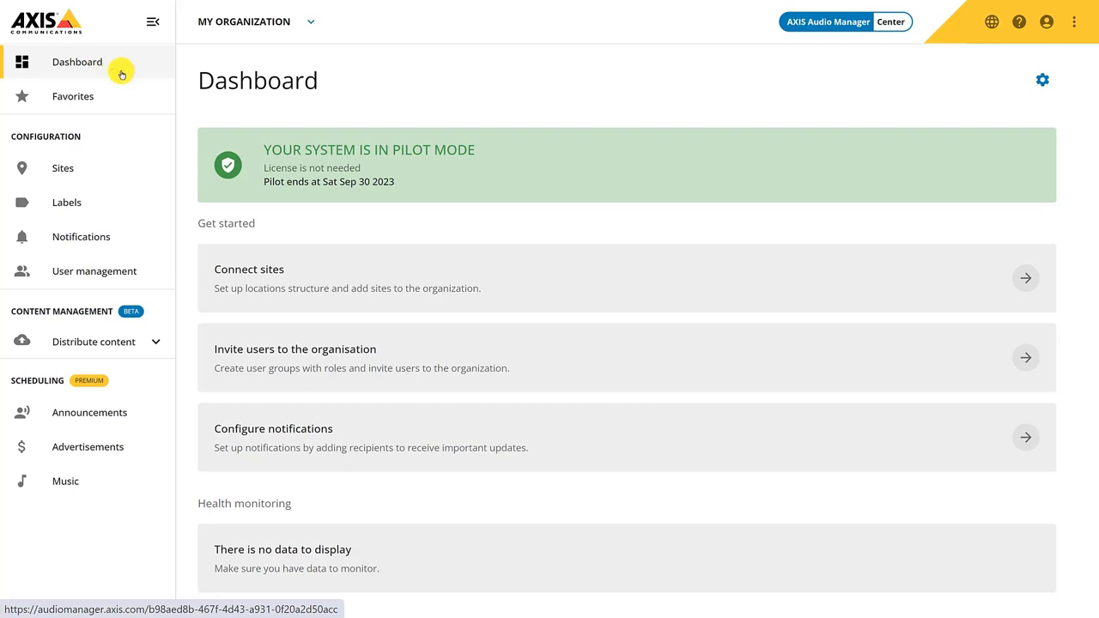
pyautogui.click(1024, 280)
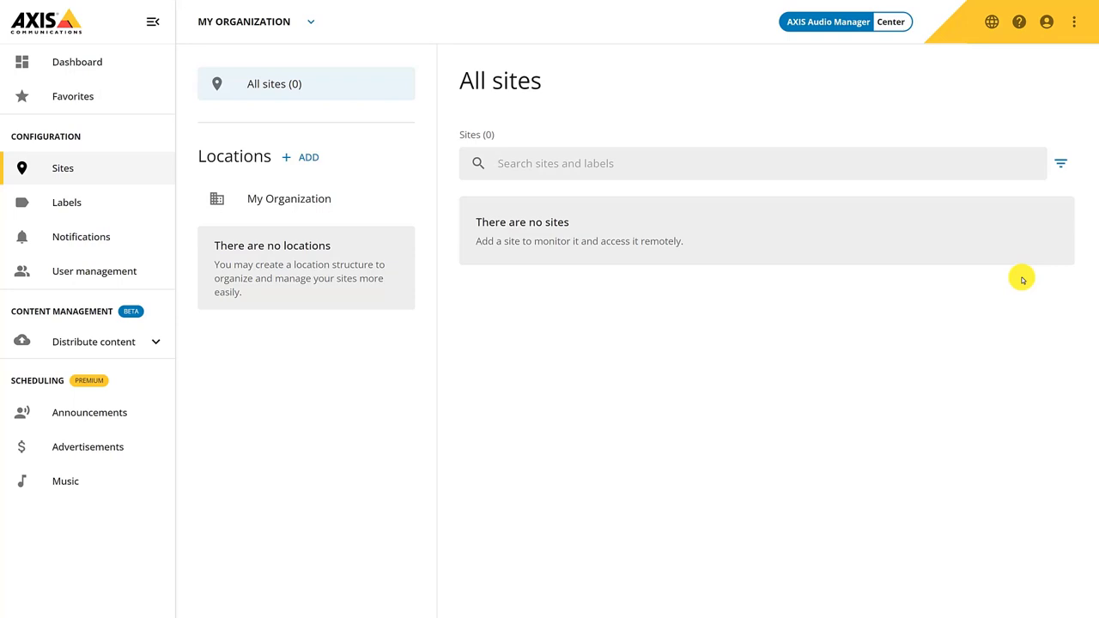
# Create three top-level locations: Europe, Americas and Asia
pyautogui.click(311, 157)
pyautogui.write('Europe')
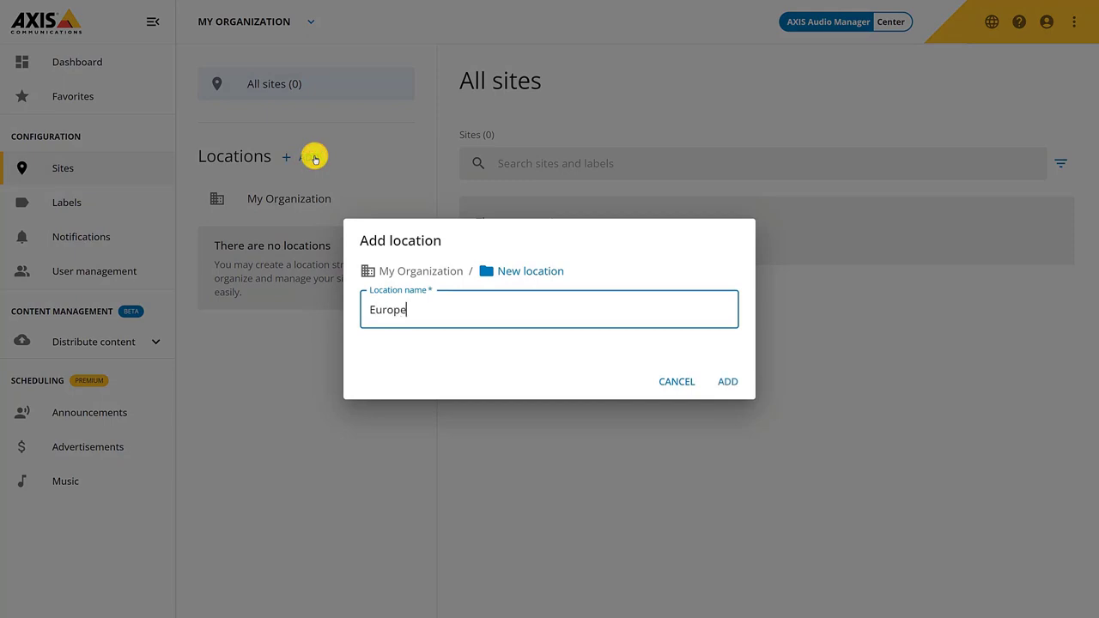
pyautogui.press('Return')
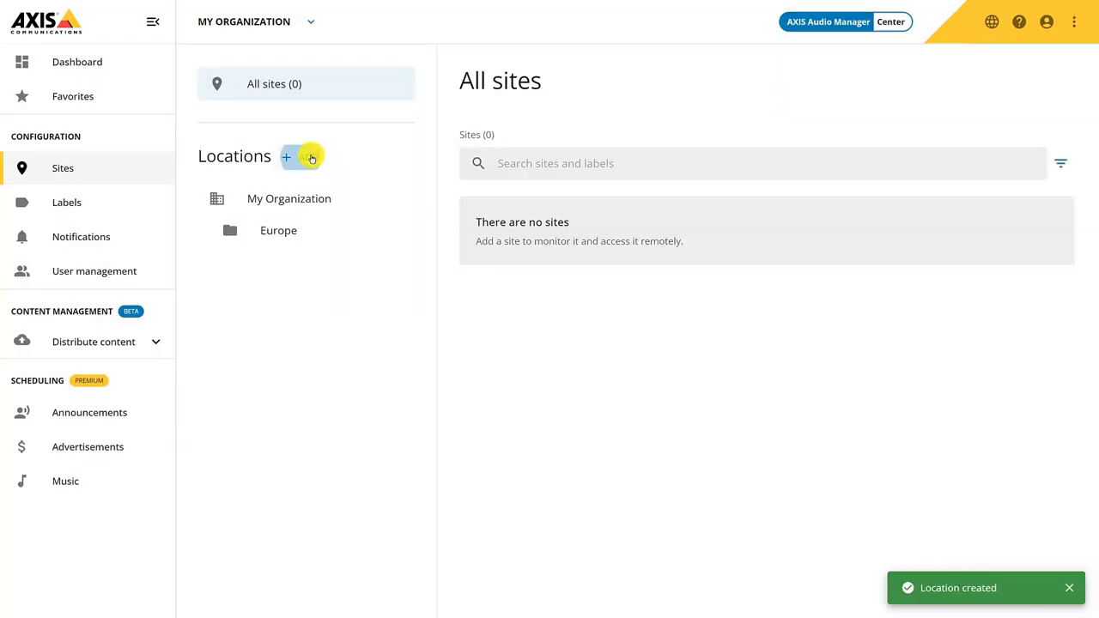
pyautogui.click(311, 157)
pyautogui.write('Ameri')
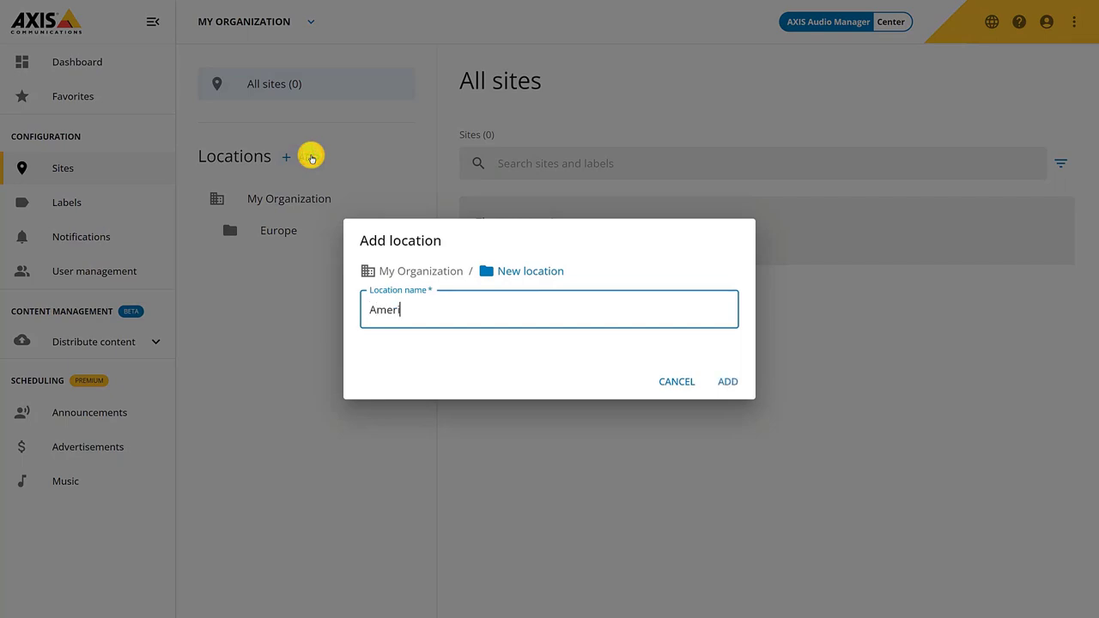
pyautogui.write('cas')
pyautogui.click(727, 378)
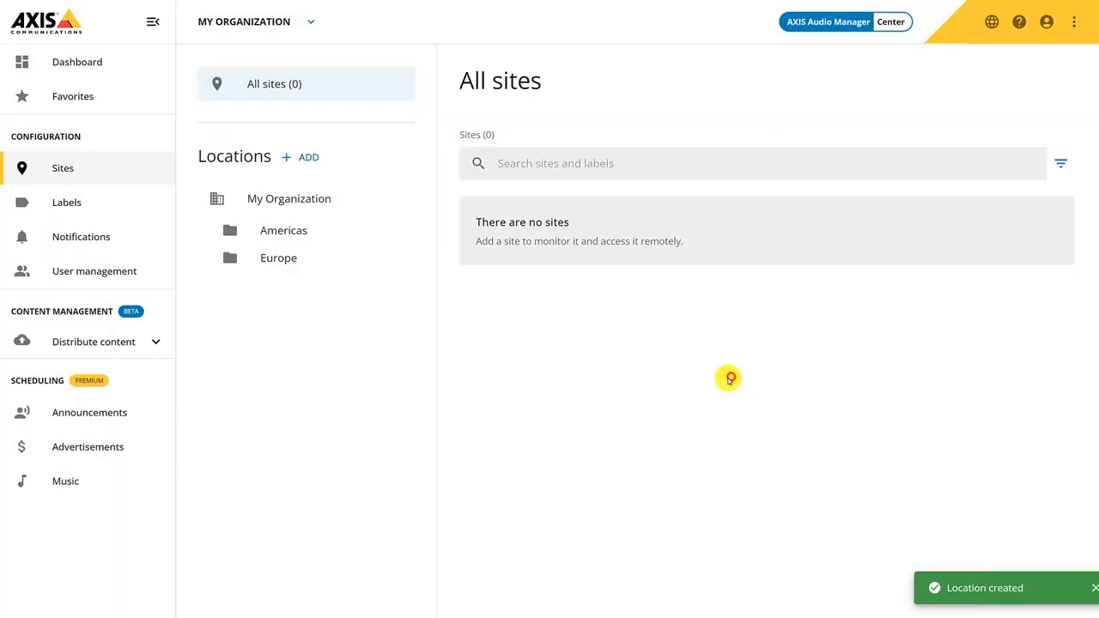
pyautogui.click(303, 157)
pyautogui.write('Asia')
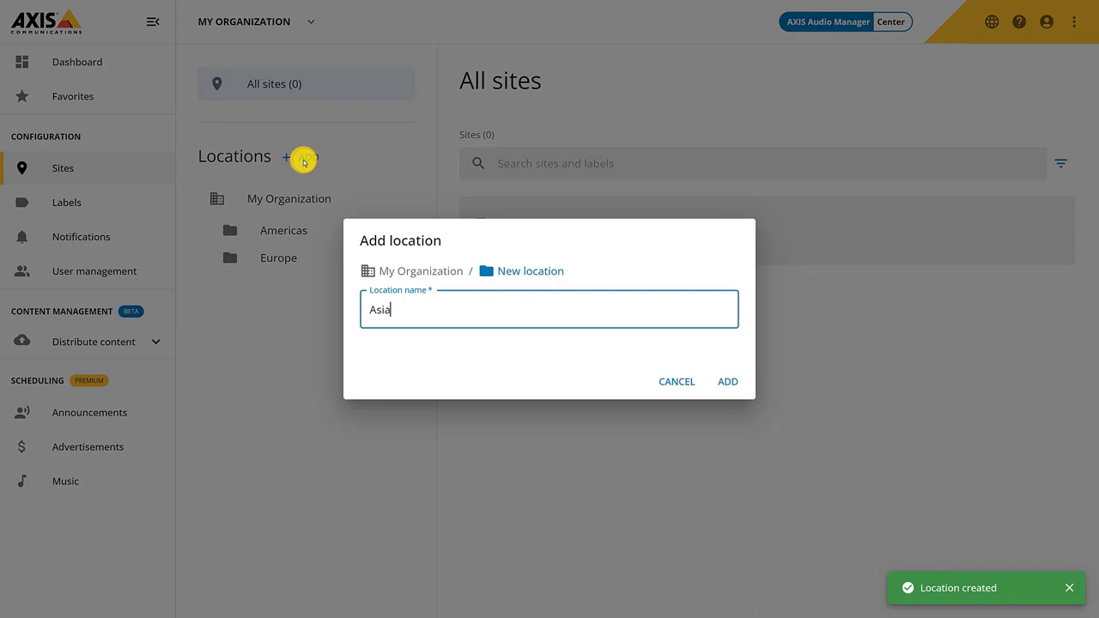
pyautogui.click(724, 379)
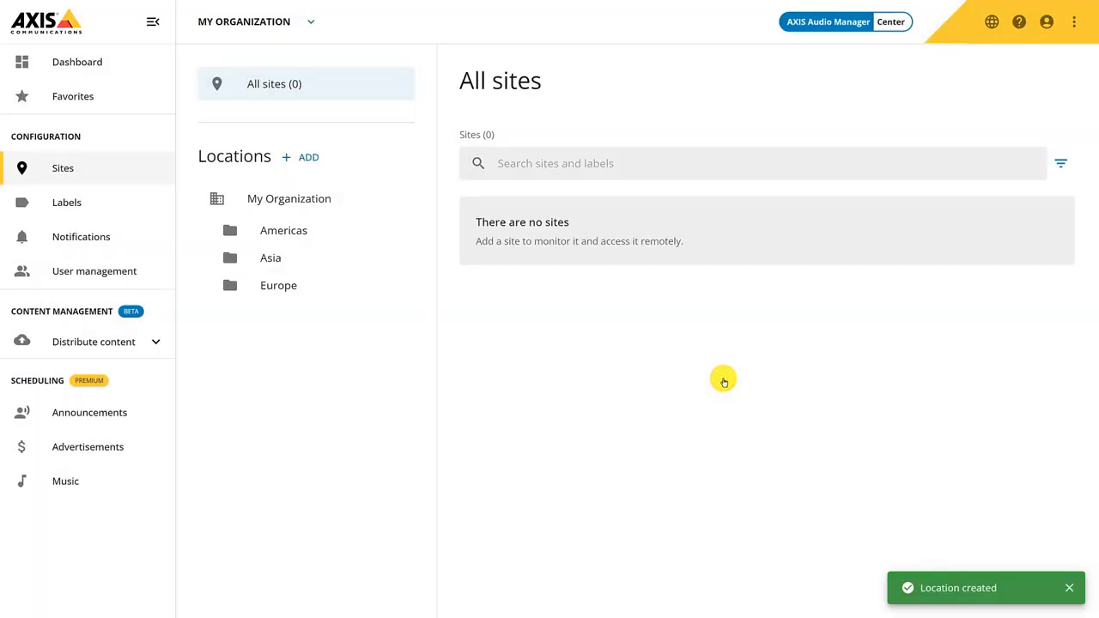
# Add a Sweden location inside Europe and open its page
pyautogui.click(274, 287)
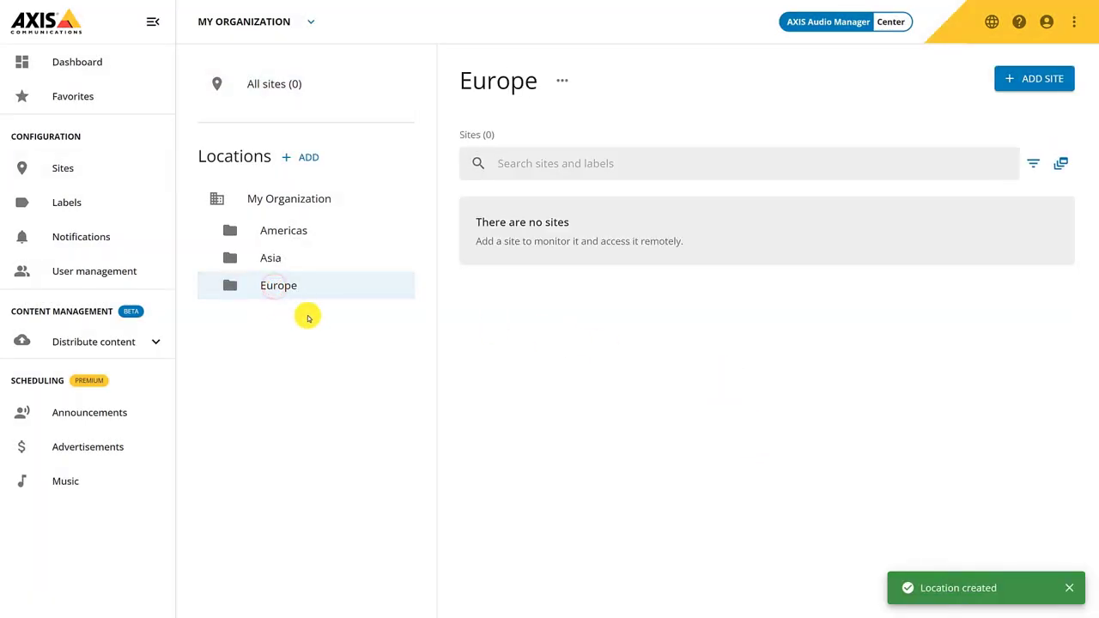
pyautogui.click(309, 156)
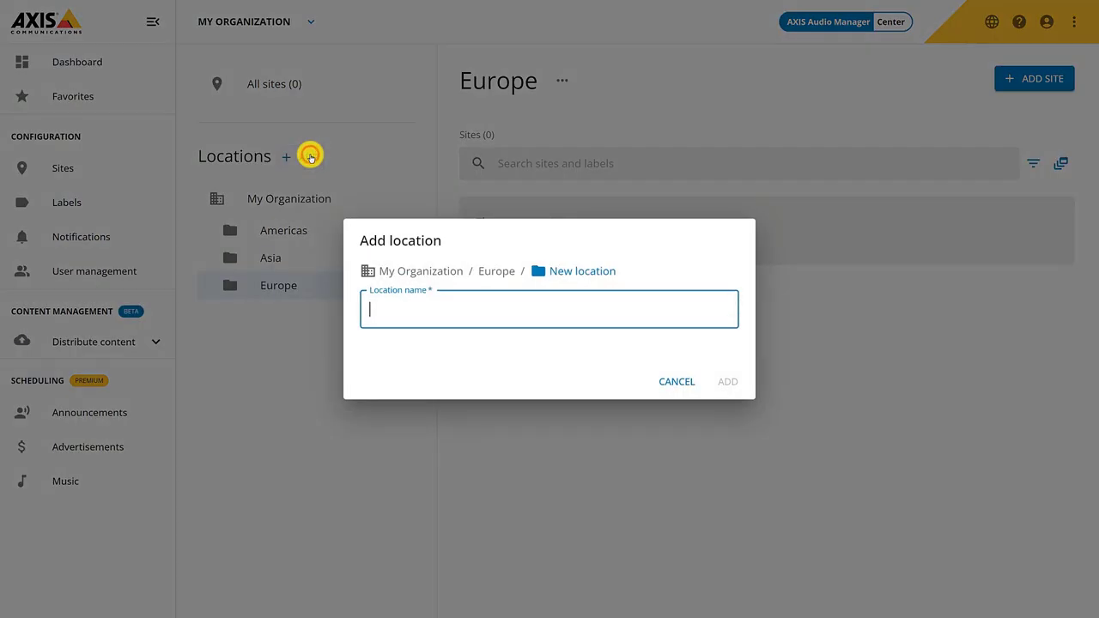
pyautogui.write('Sweden')
pyautogui.press('Return')
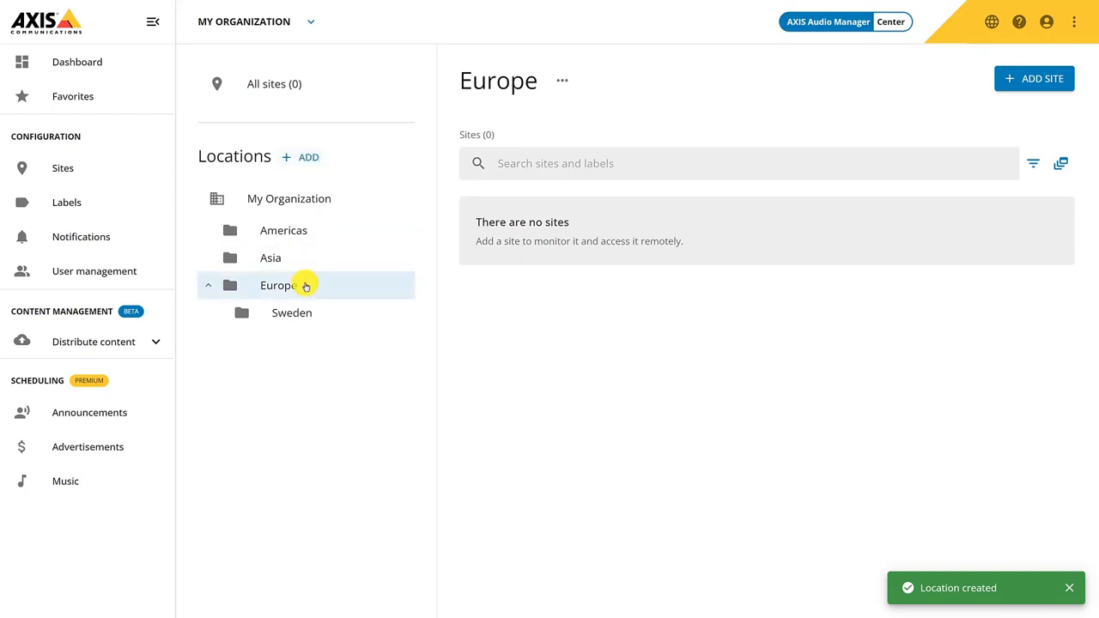
pyautogui.click(304, 312)
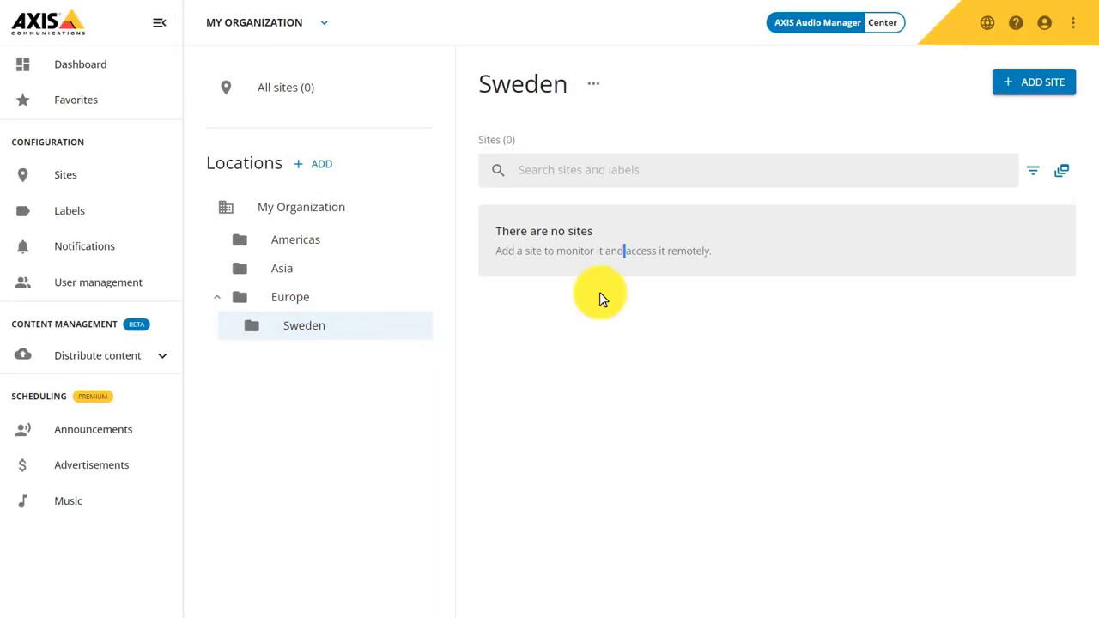
# Add a site named 'Lund store' to the Sweden location
pyautogui.click(1035, 97)
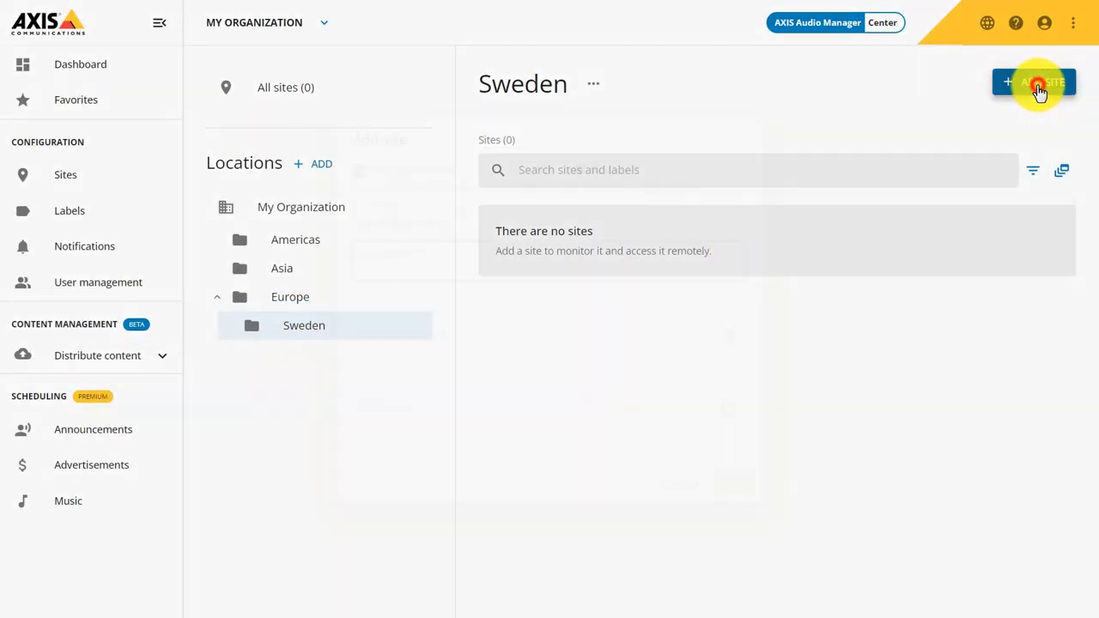
pyautogui.write('Lund store')
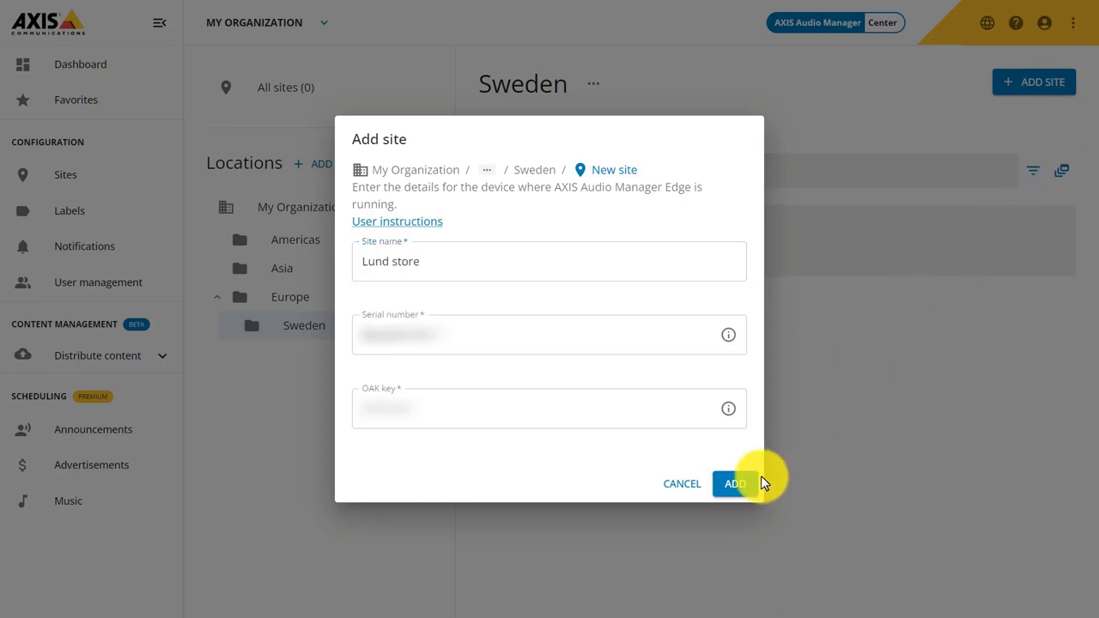
pyautogui.click(742, 486)
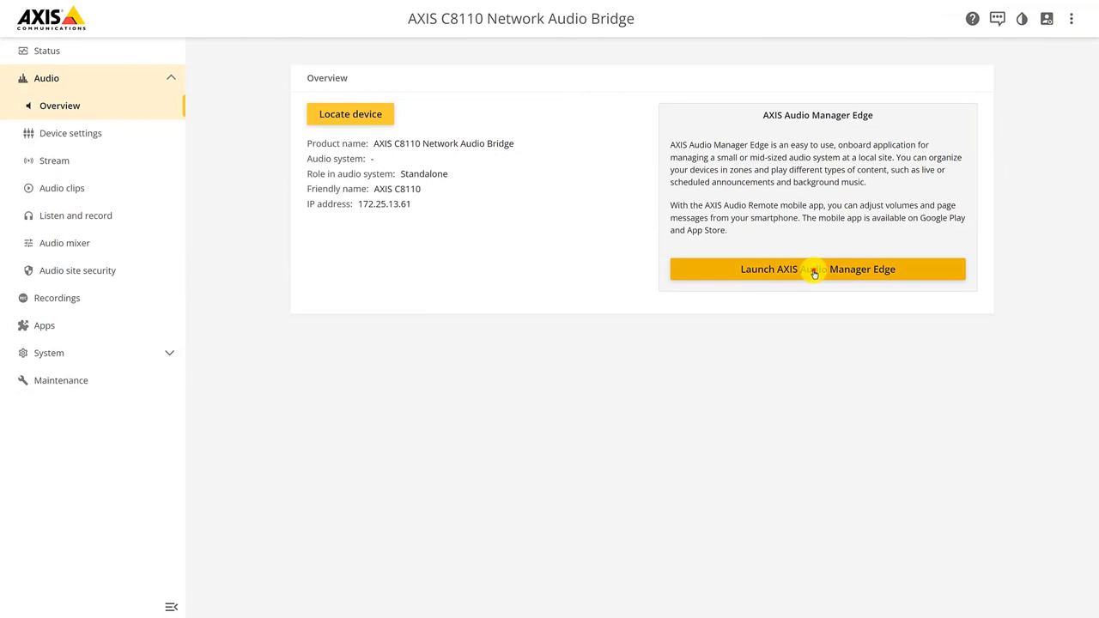
# Open AXIS Audio Manager Edge for the device and accept the terms of use
pyautogui.click(813, 269)
pyautogui.click(301, 374)
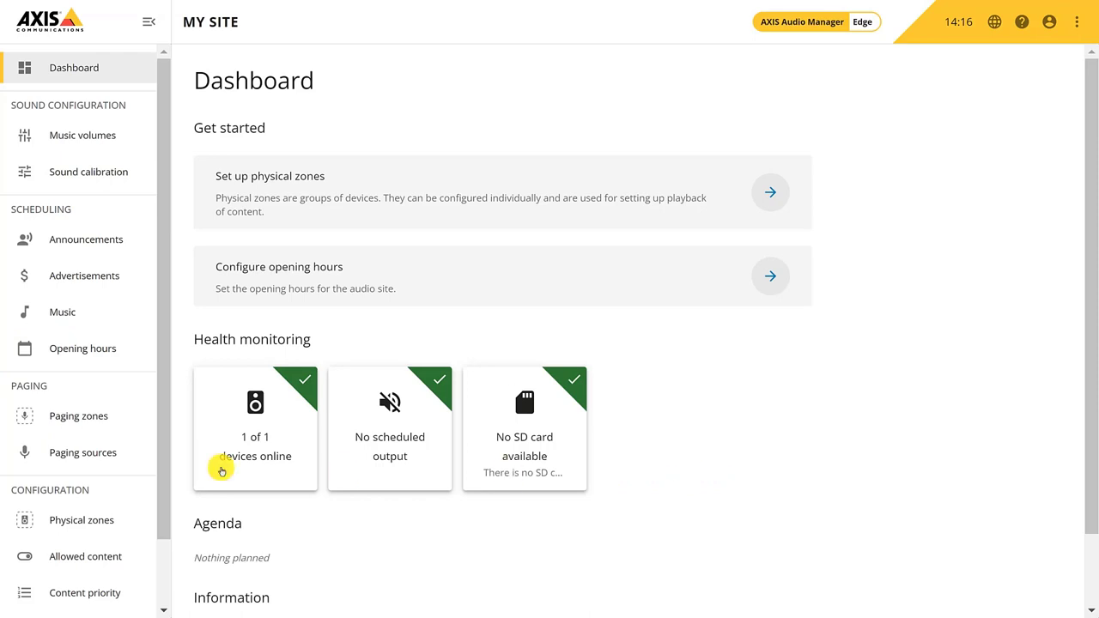
pyautogui.scroll(-1, 64, 473)
# Enable AXIS Audio Manager Center integration under System settings > Connectivity and save
pyautogui.click(73, 583)
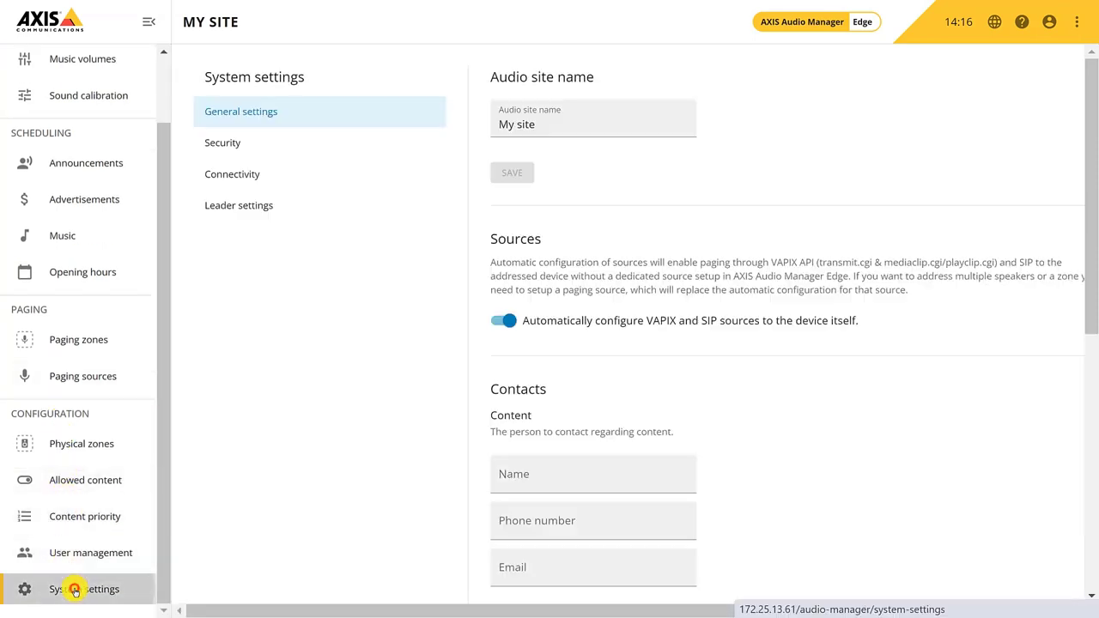
pyautogui.click(248, 178)
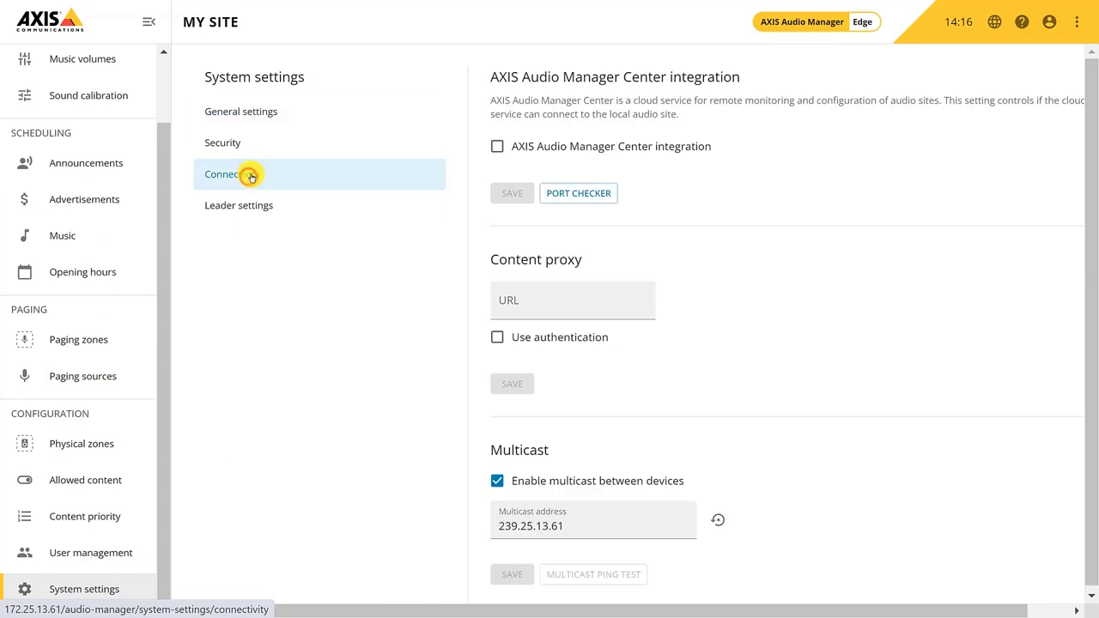
pyautogui.click(498, 146)
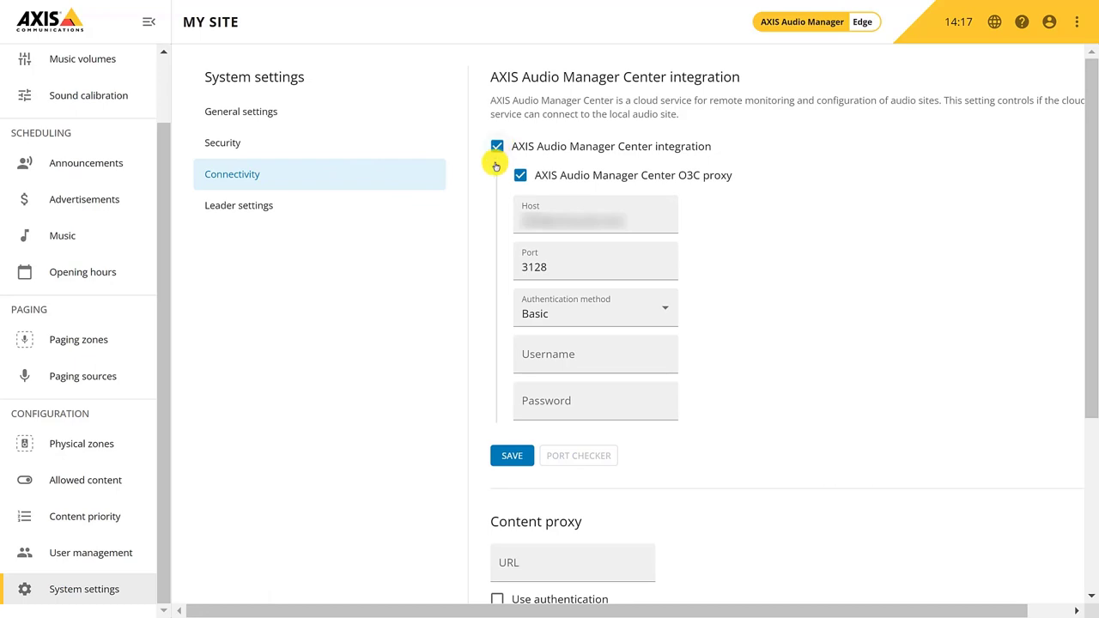
pyautogui.click(506, 456)
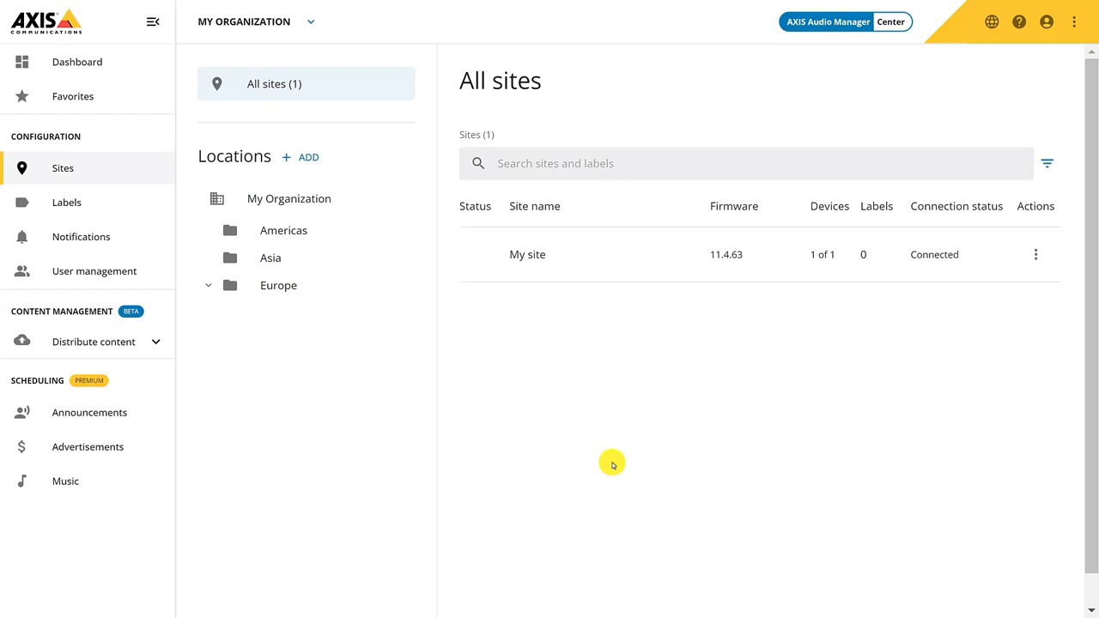
# Review My site's details page, then return to the All sites list
pyautogui.click(634, 263)
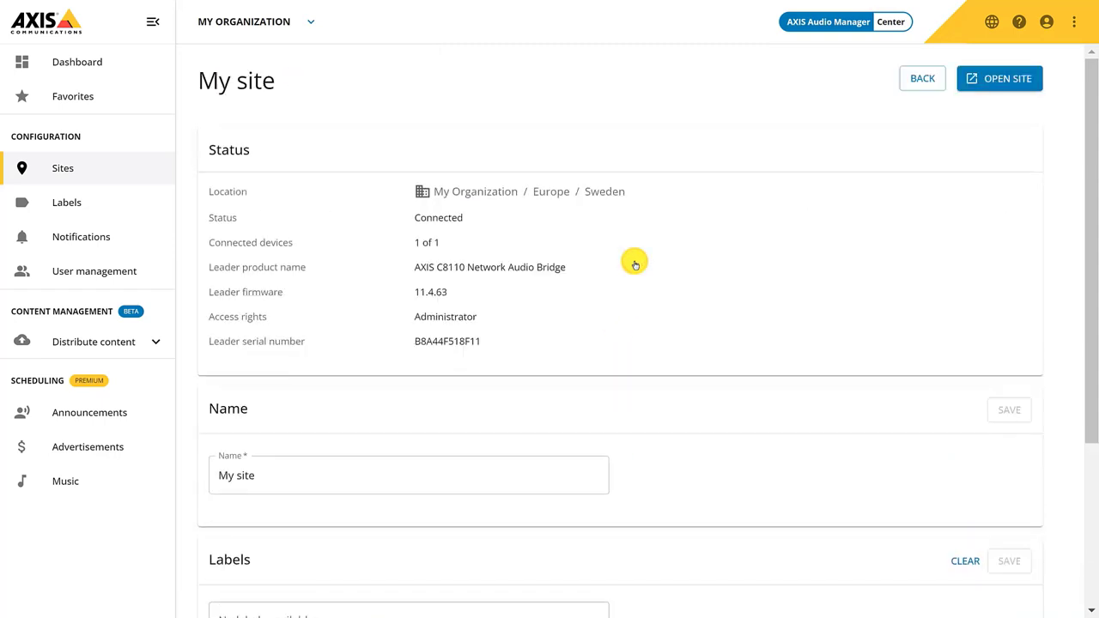
pyautogui.scroll(-3, 635, 265)
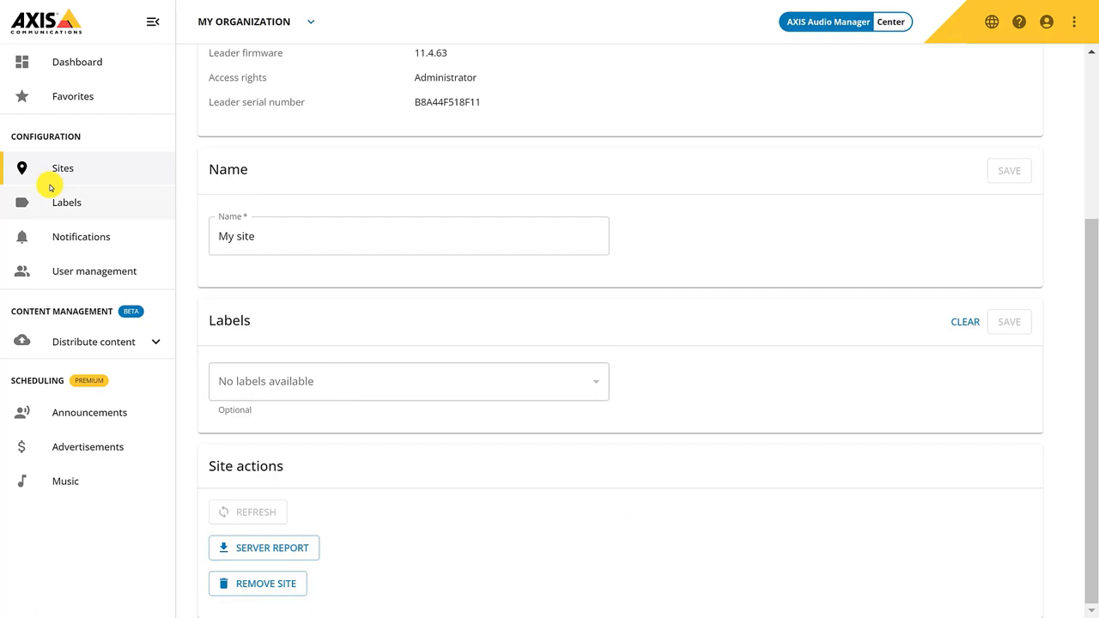
pyautogui.click(40, 168)
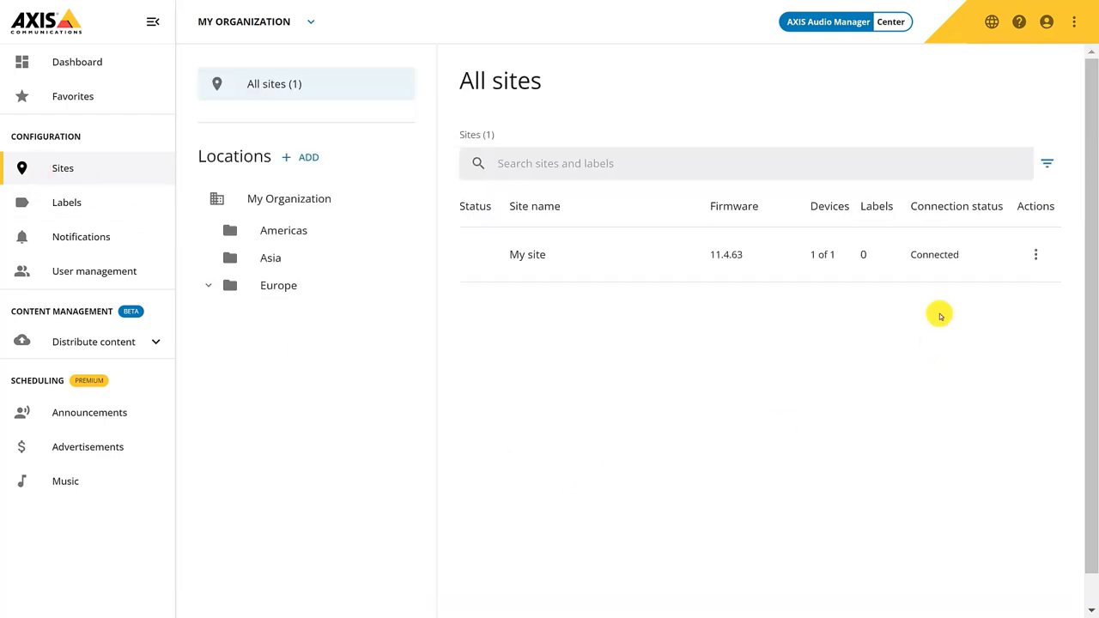
# Add My site to favorites, confirm it under Favorites, then go to the Dashboard
pyautogui.click(1039, 254)
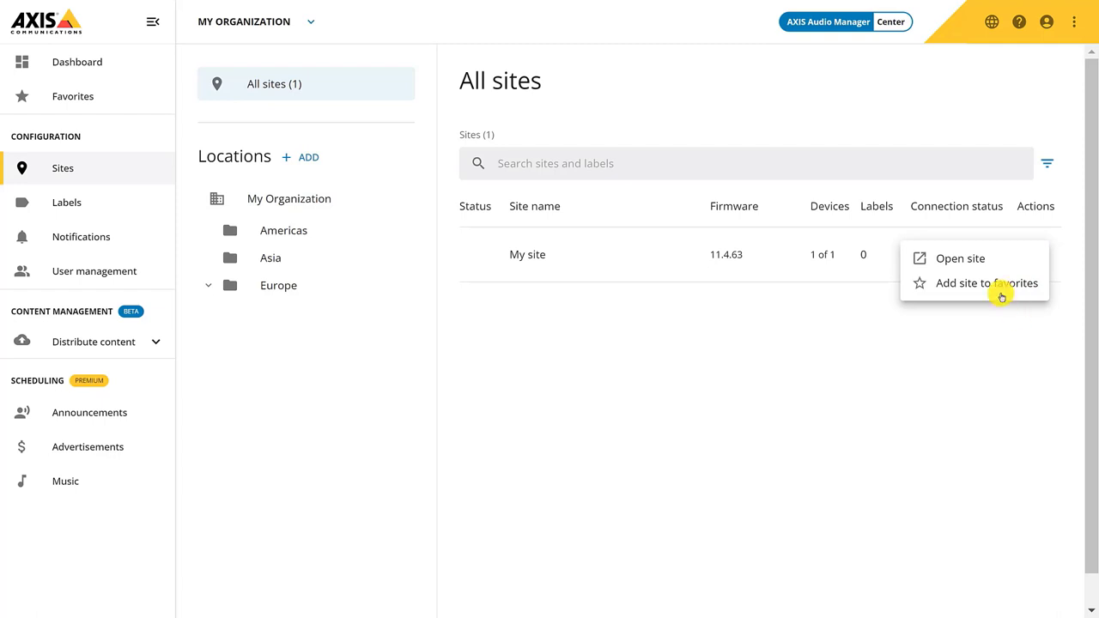
pyautogui.click(993, 284)
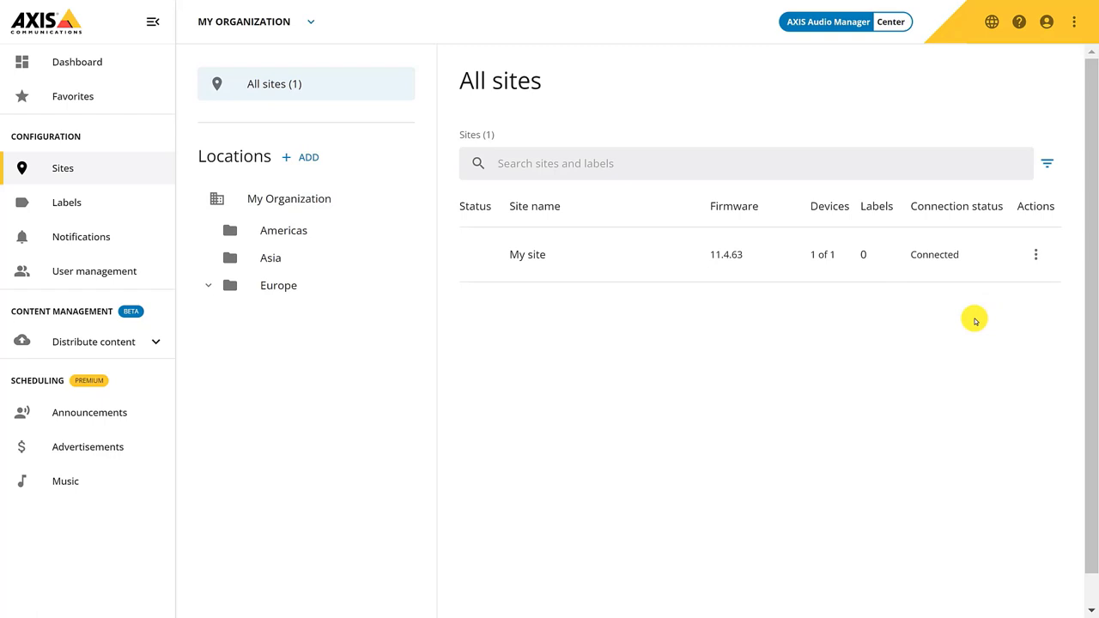
pyautogui.click(93, 101)
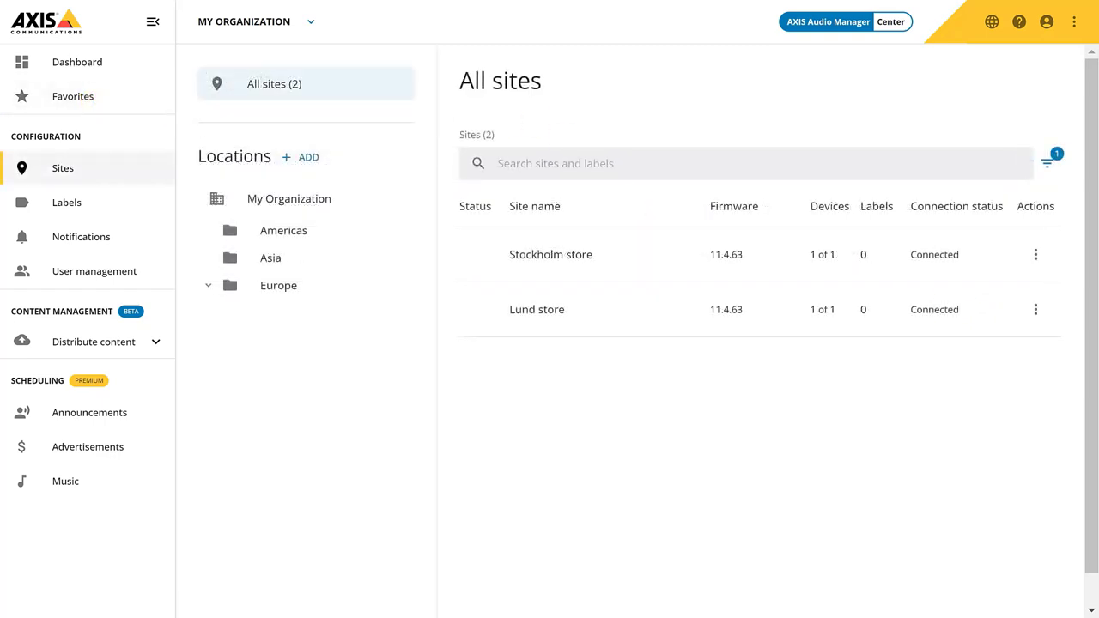
pyautogui.click(100, 61)
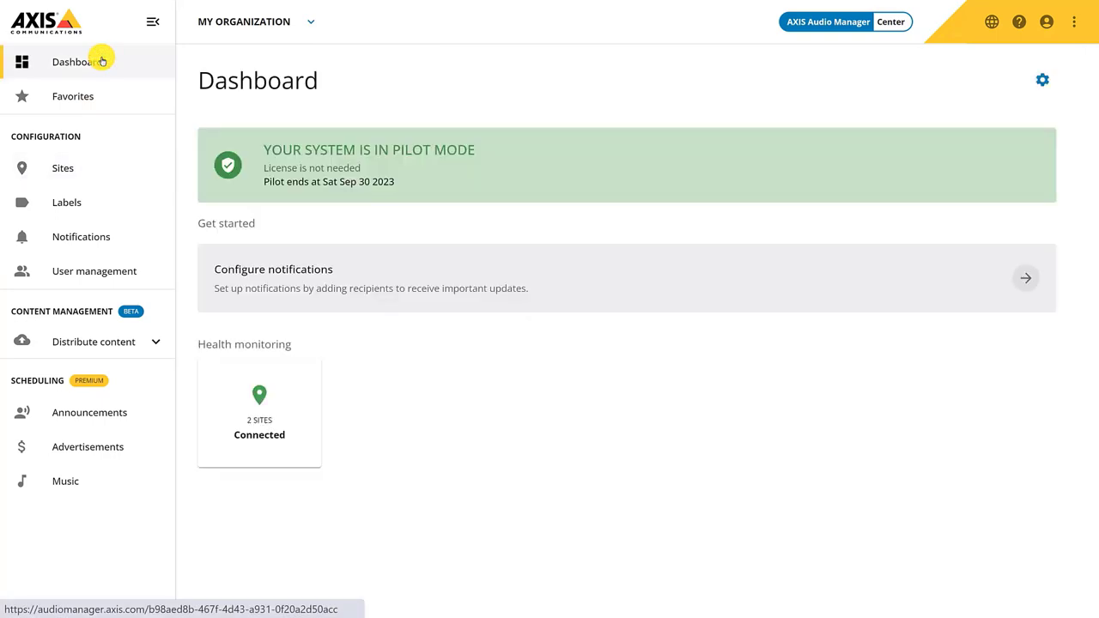
pyautogui.click(1042, 81)
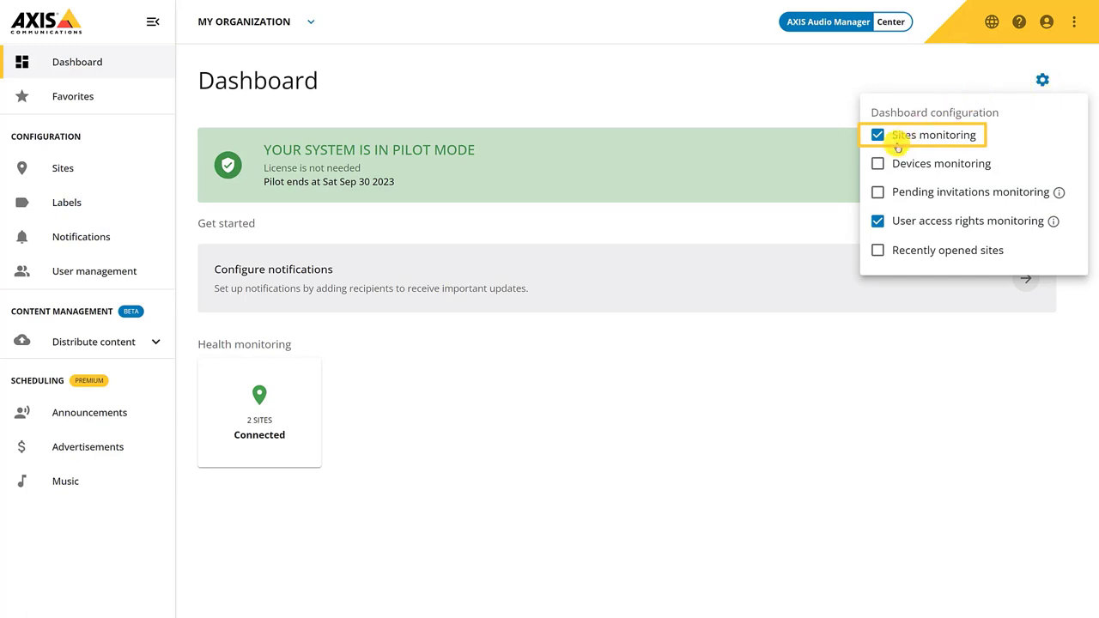
pyautogui.click(877, 165)
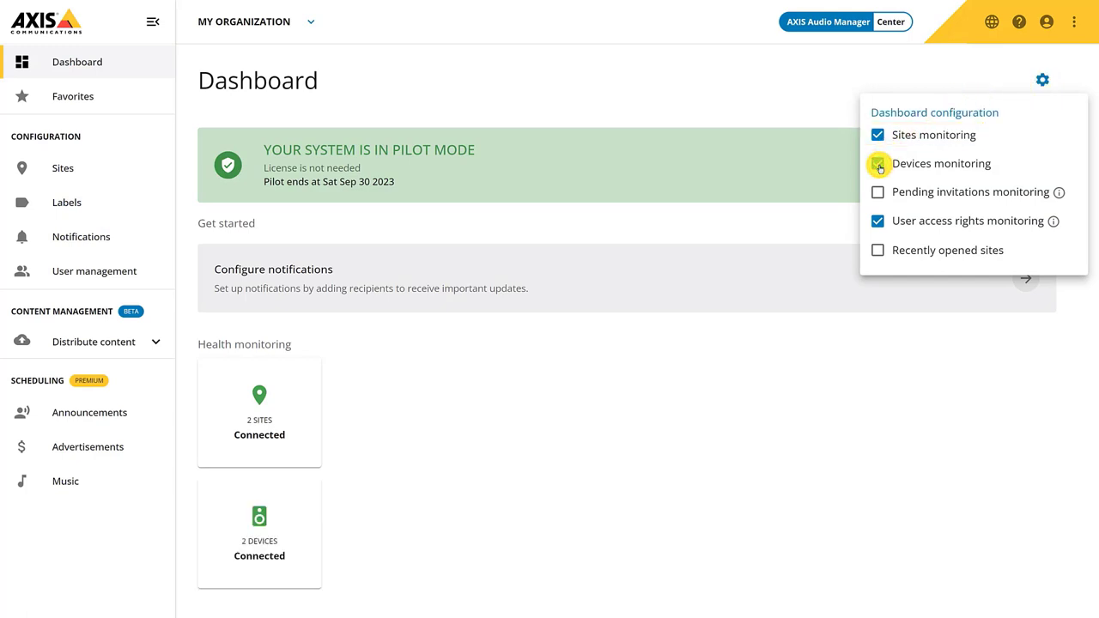
pyautogui.click(877, 165)
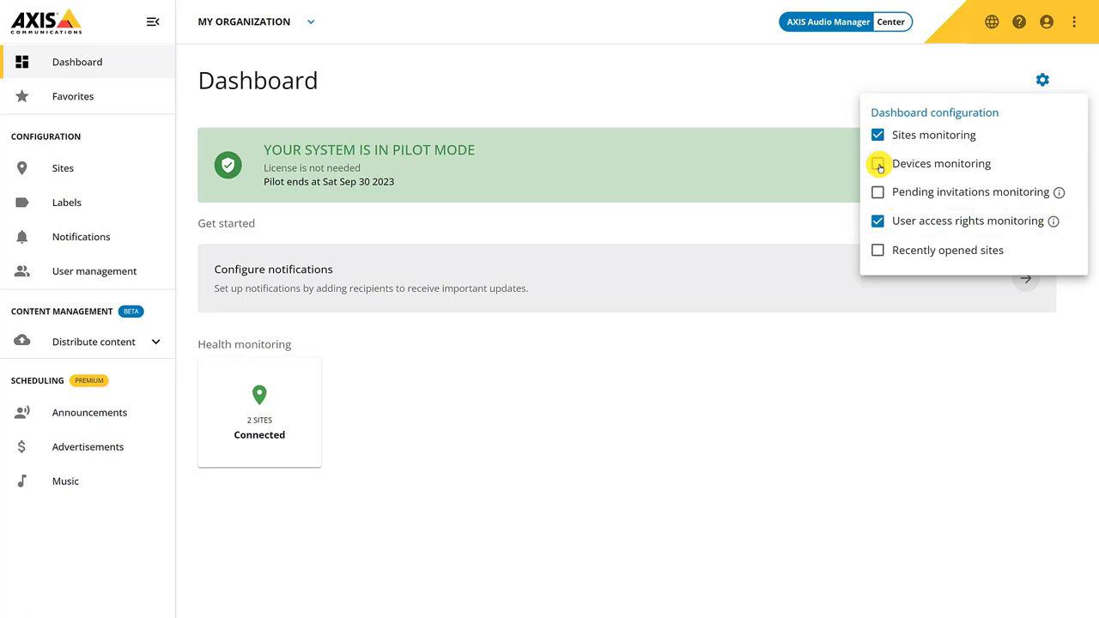
pyautogui.click(968, 68)
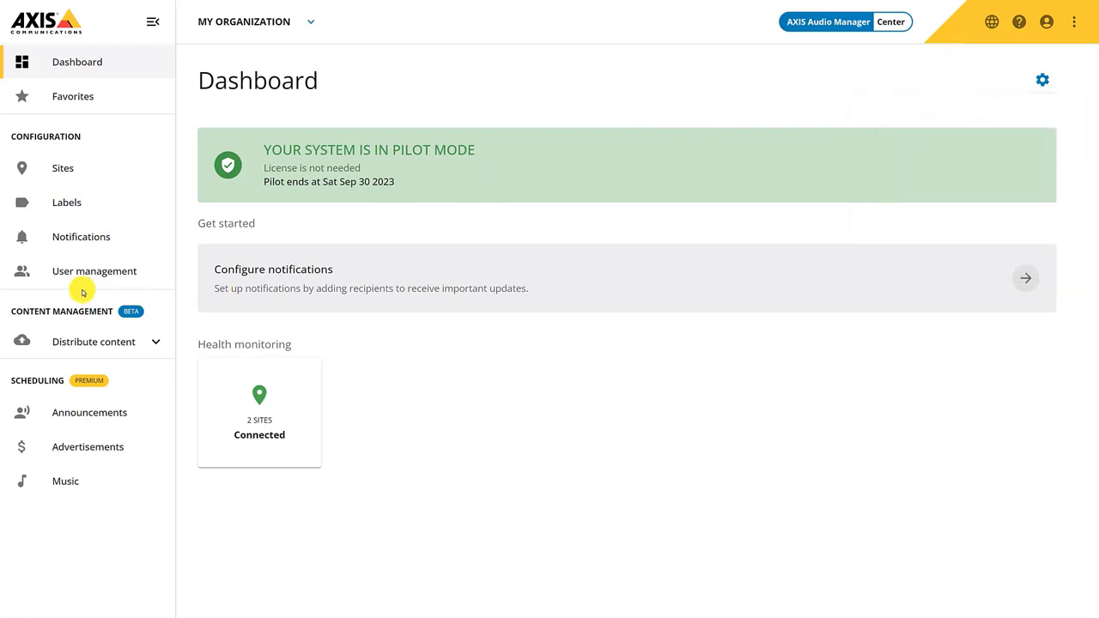
# Create an 'Admin manager' recipient with the admin e-mail address, subscribed to Site status notifications
pyautogui.click(65, 233)
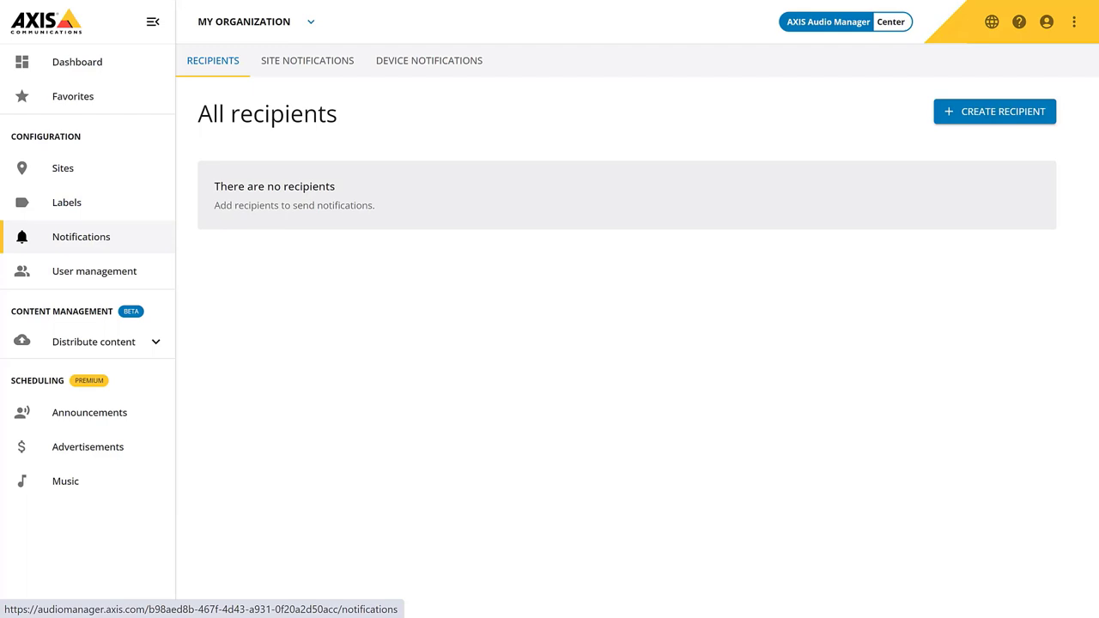
pyautogui.click(994, 113)
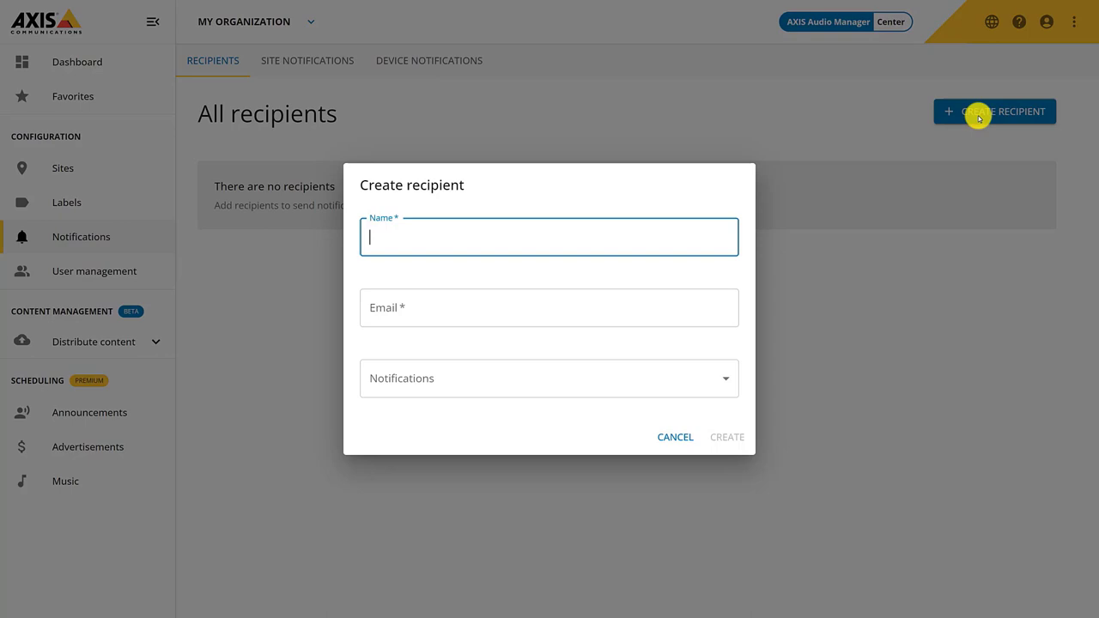
pyautogui.write('Admin manager')
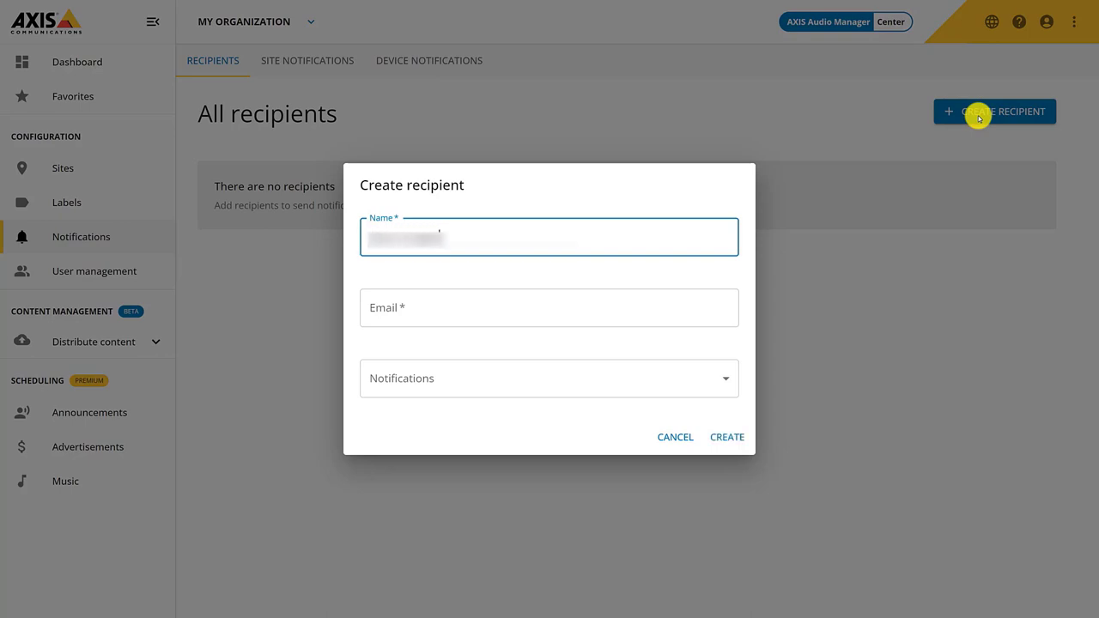
pyautogui.press('Tab')
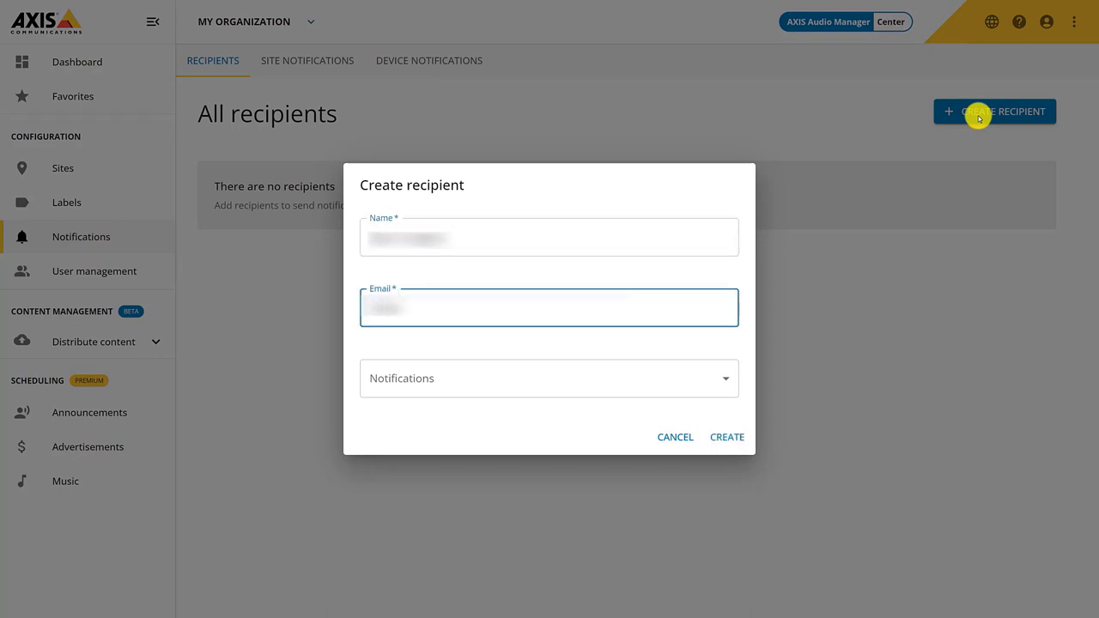
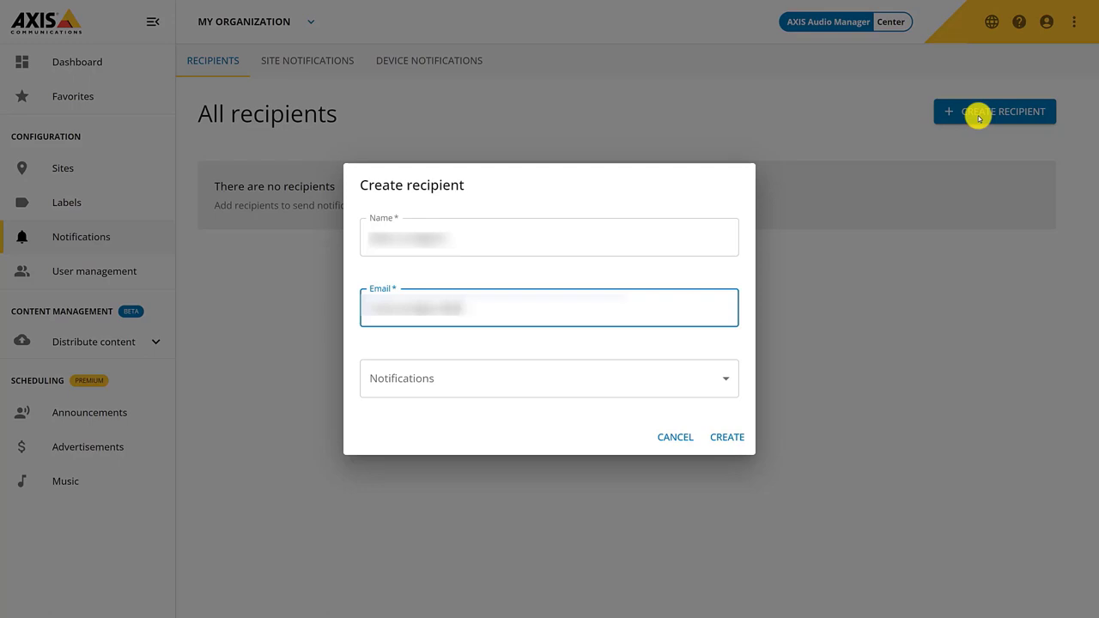
pyautogui.write('axis.com')
pyautogui.click(721, 378)
pyautogui.click(631, 439)
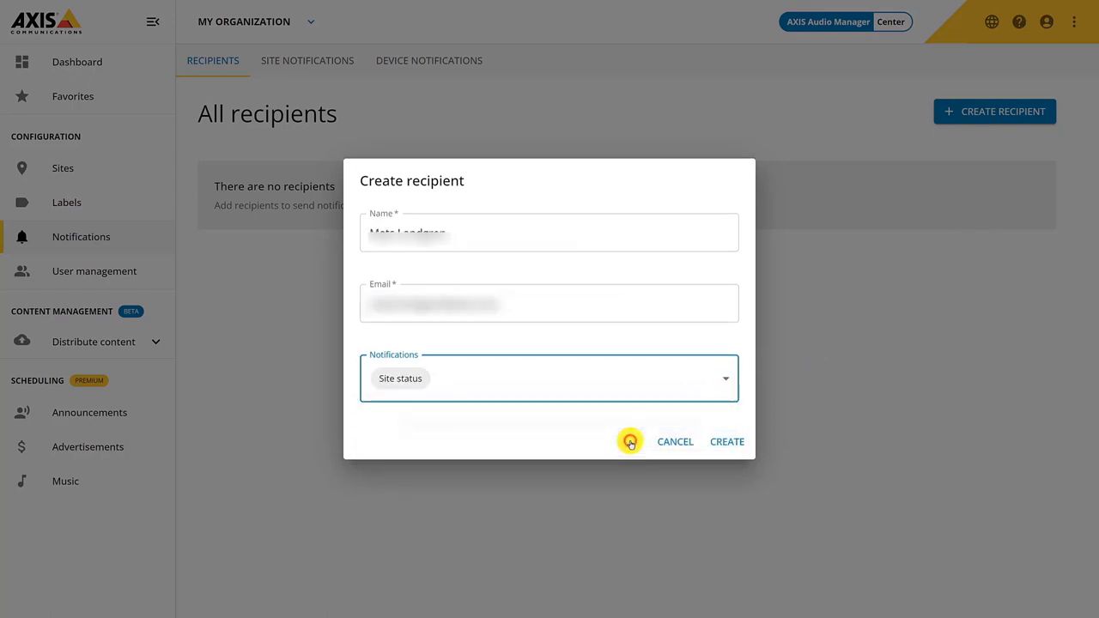
pyautogui.click(726, 443)
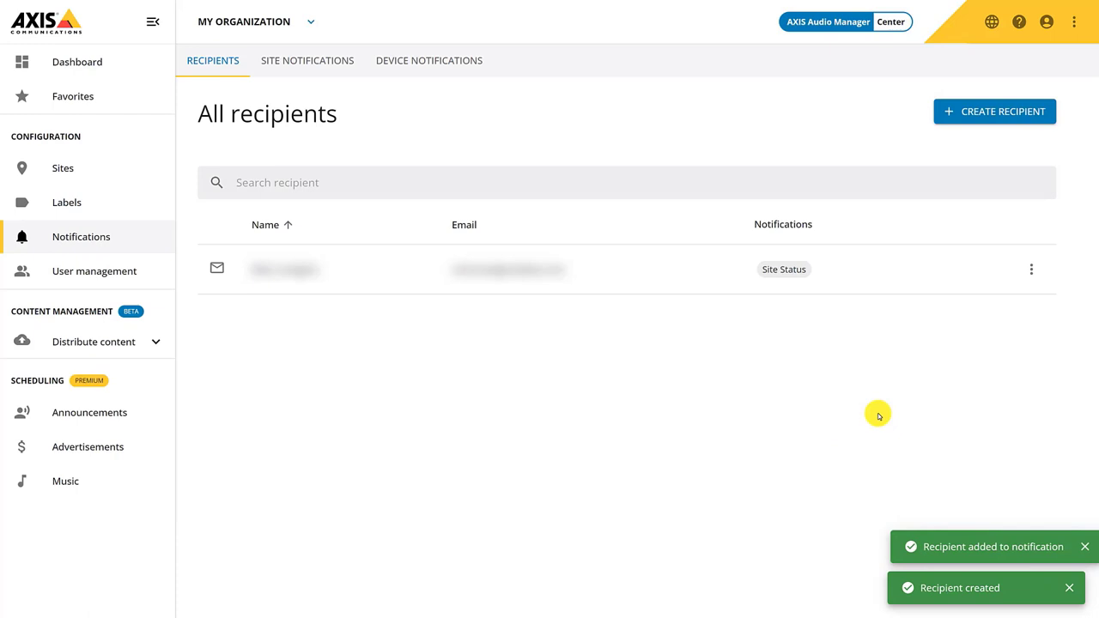
# Check the Site and Device notification settings, then open the User management users list
pyautogui.click(314, 57)
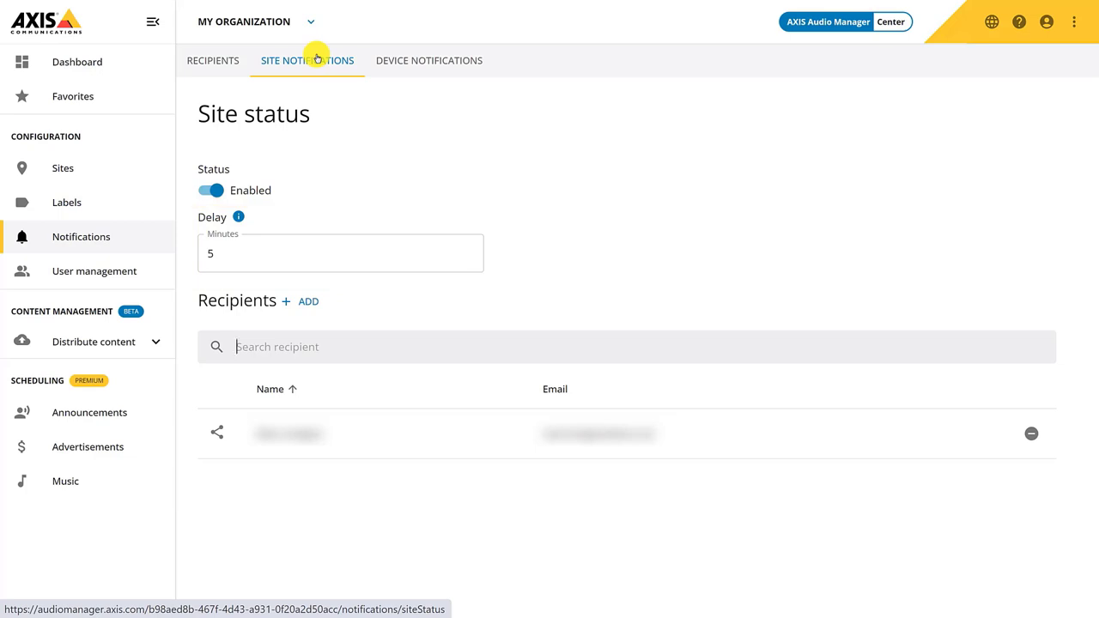
pyautogui.click(428, 59)
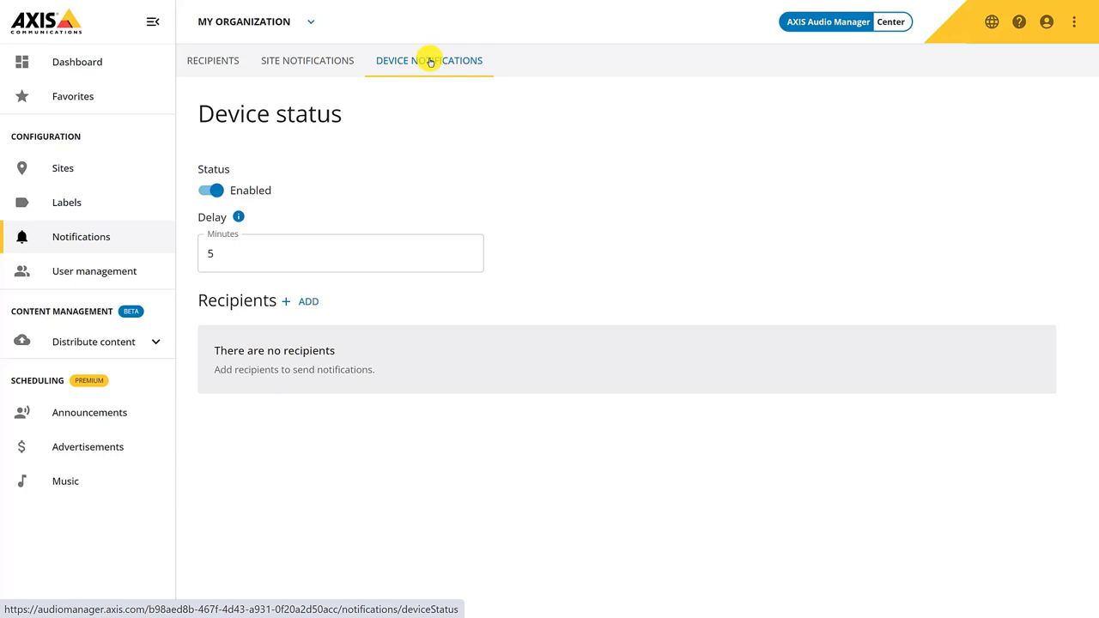
pyautogui.click(115, 273)
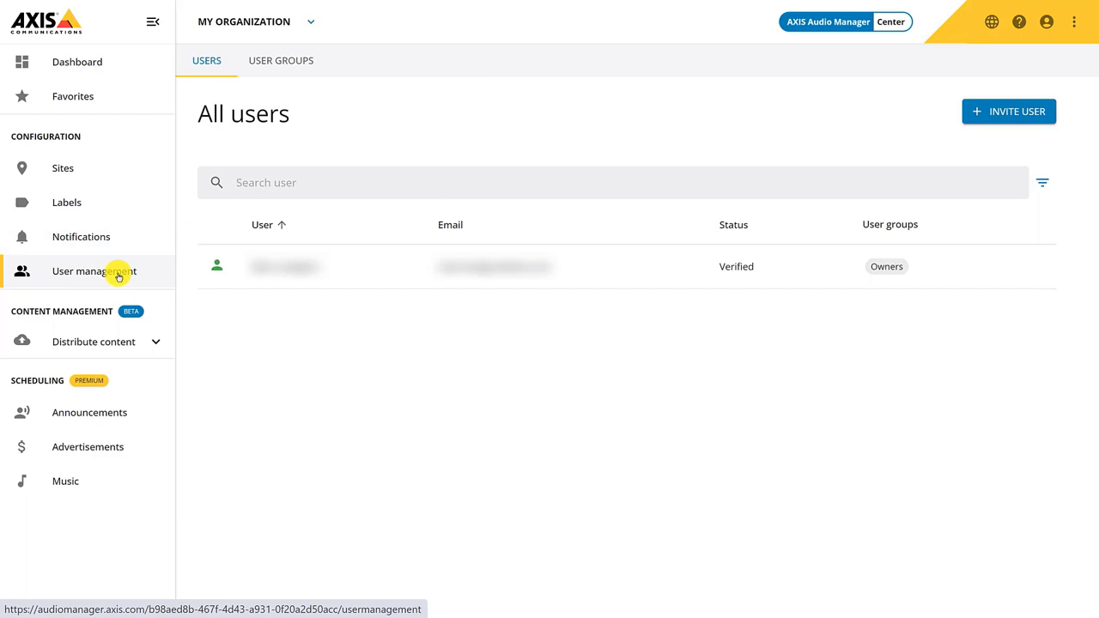
# Create a user group named 'Content managers Sweden' with the Content manager role
pyautogui.click(296, 59)
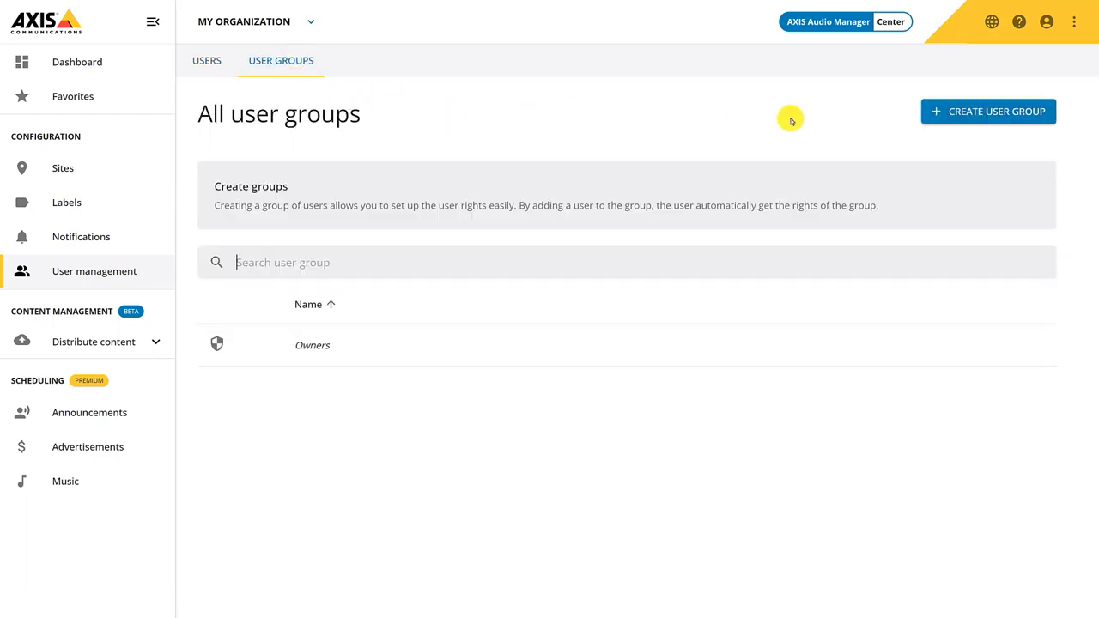
pyautogui.click(1013, 117)
pyautogui.write('Content managers Sweden')
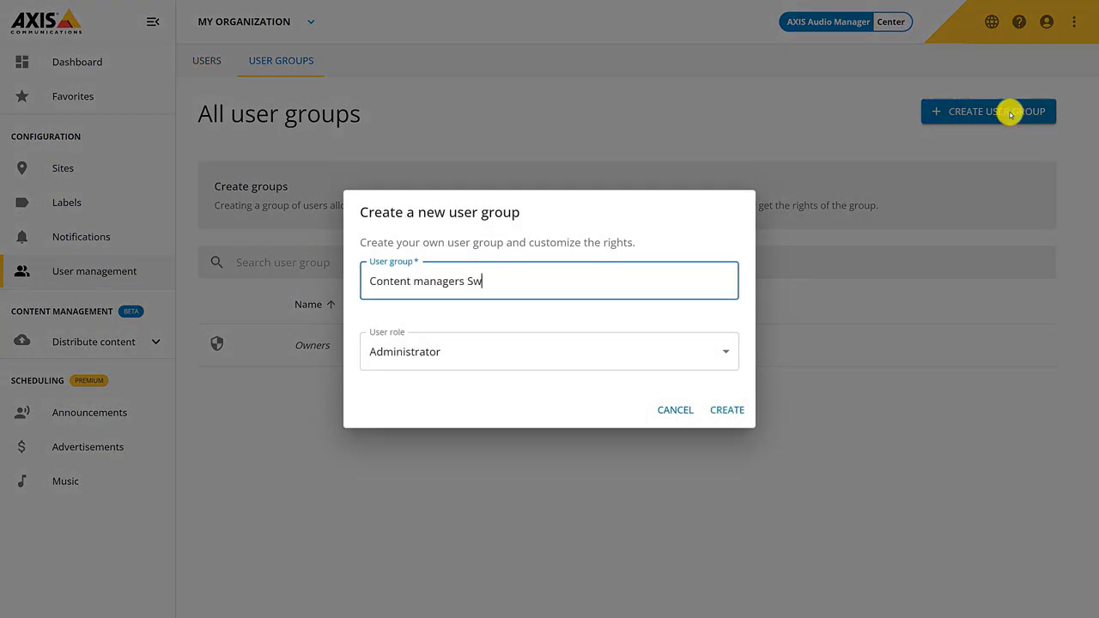
pyautogui.click(719, 352)
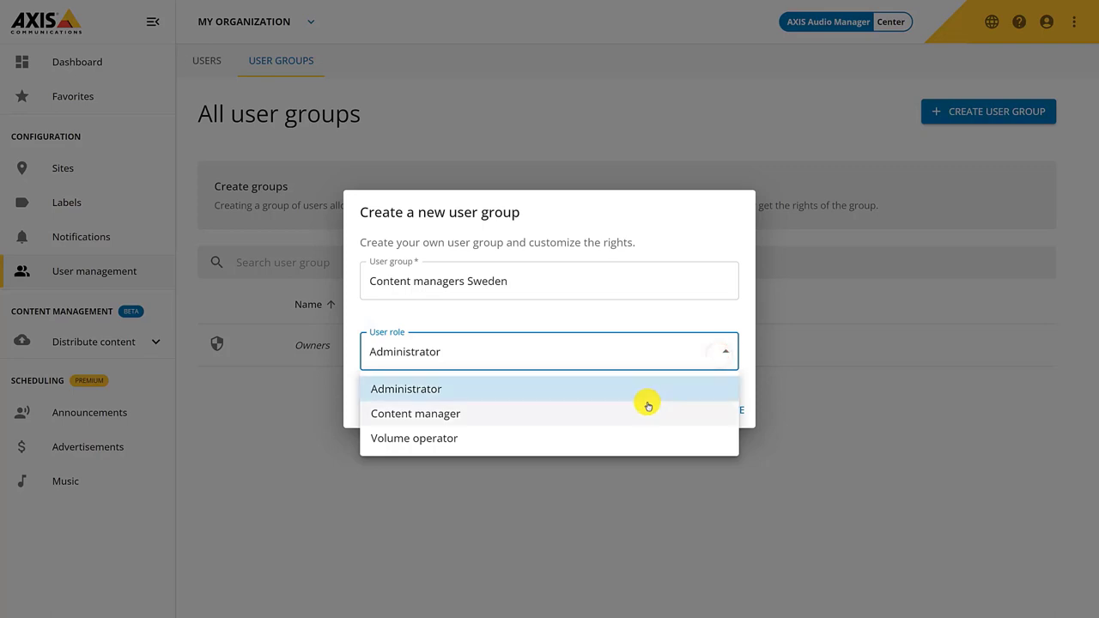
pyautogui.click(647, 404)
pyautogui.click(738, 412)
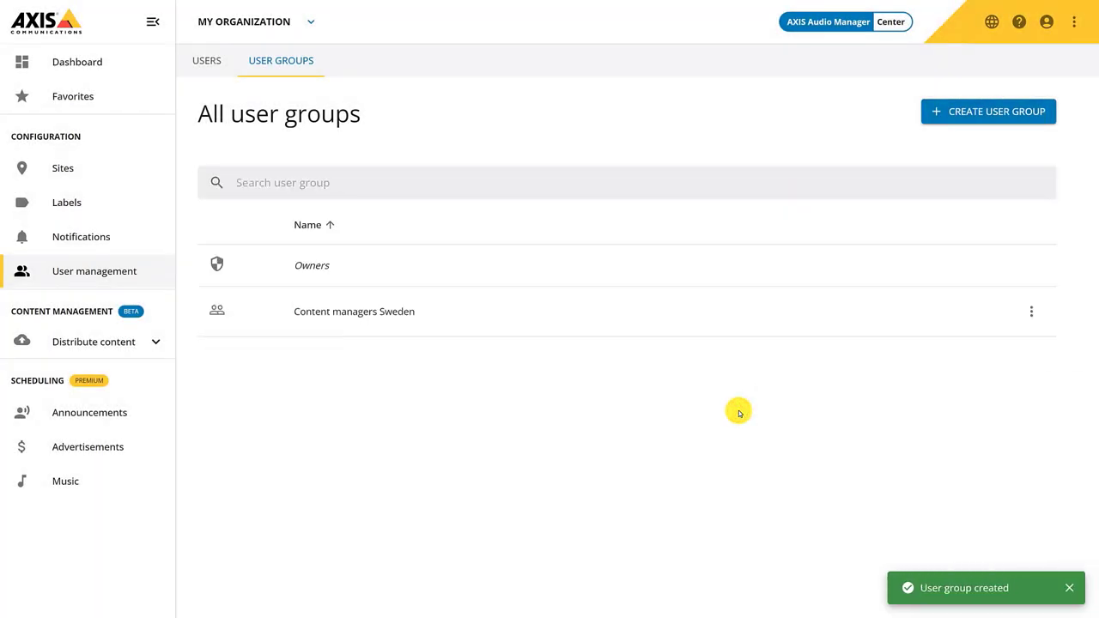
# Assign the Sweden site under Europe to the Content managers Sweden group
pyautogui.click(644, 317)
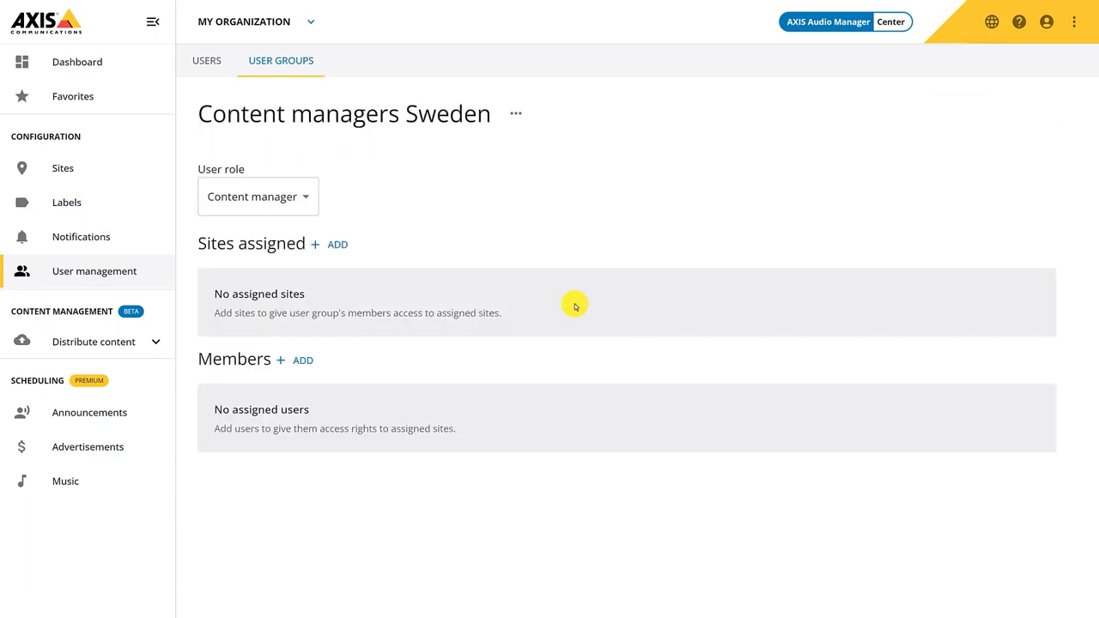
pyautogui.click(343, 244)
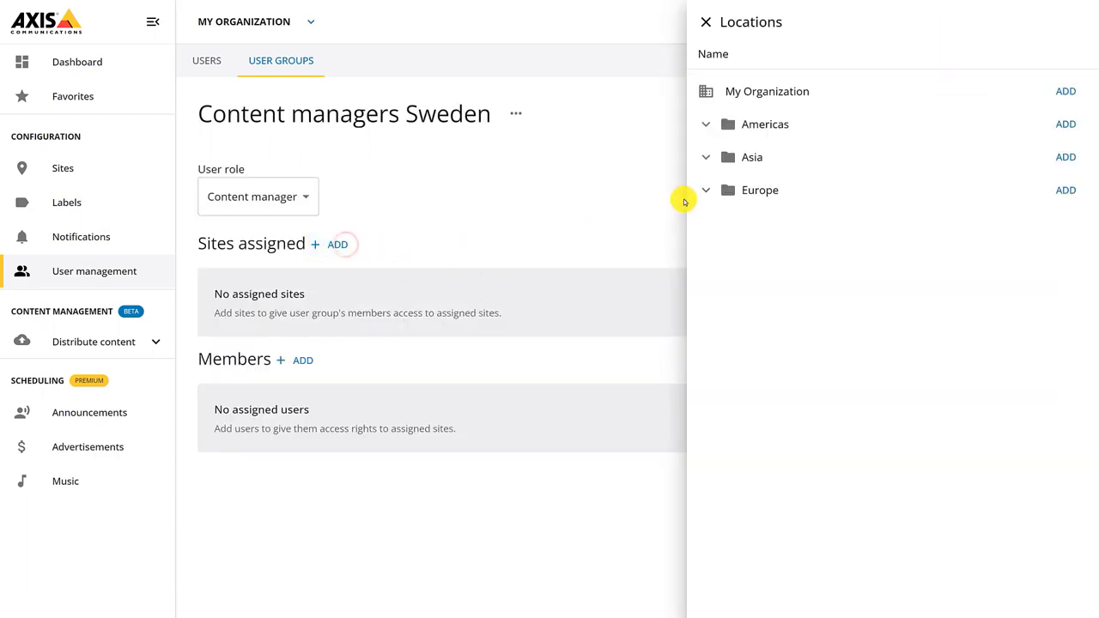
pyautogui.click(700, 192)
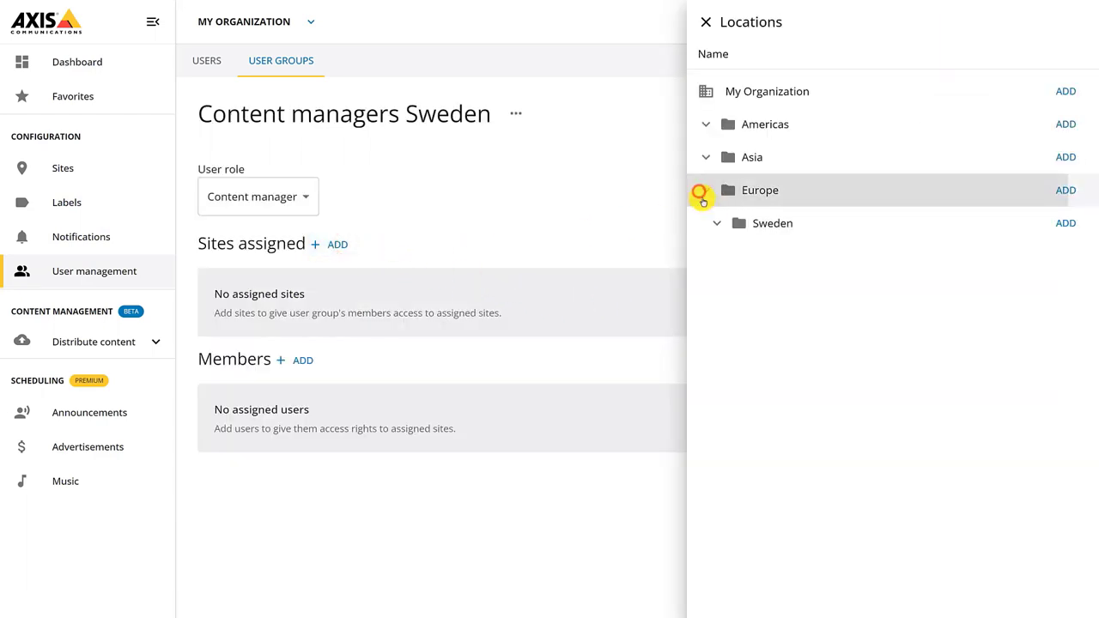
pyautogui.click(1064, 225)
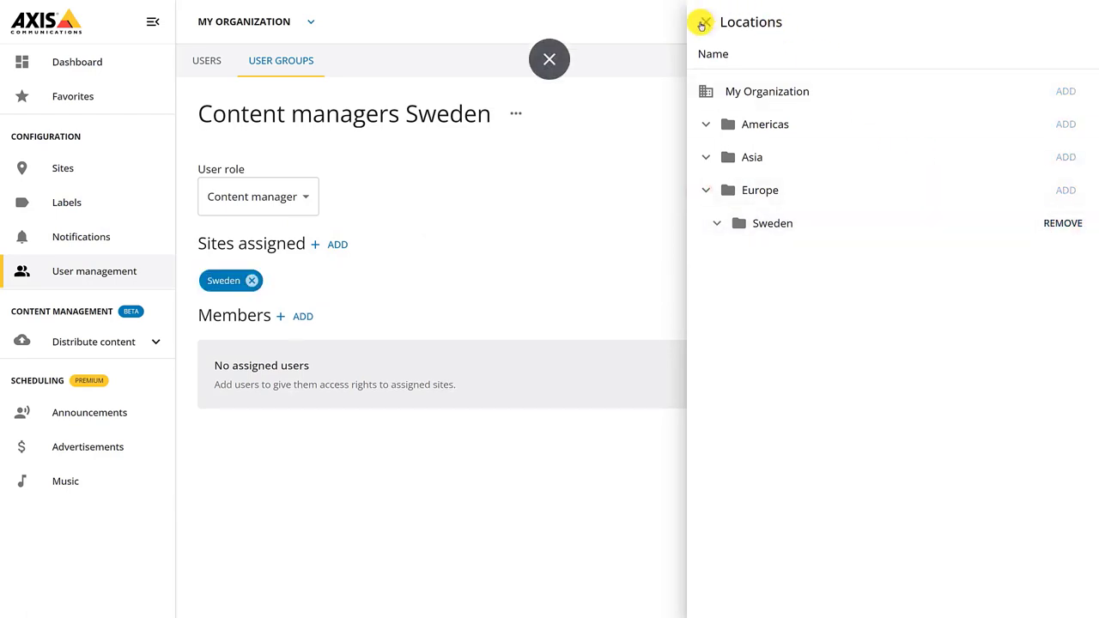
pyautogui.click(702, 24)
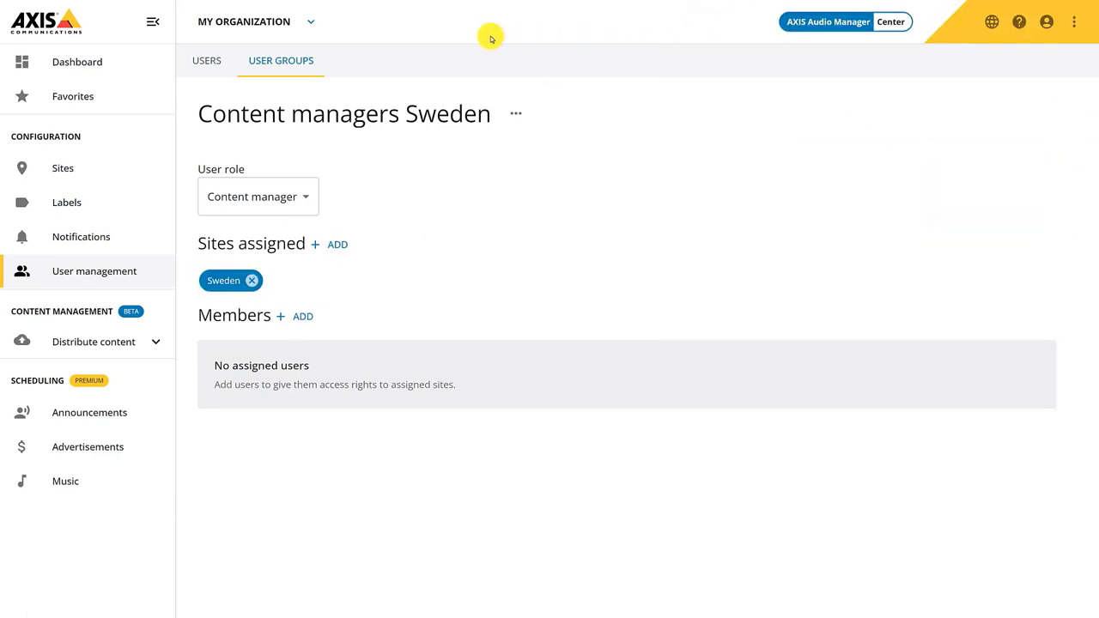
# Start a user invitation with the new user's e-mail address, placing them in Content managers Sweden
pyautogui.click(199, 59)
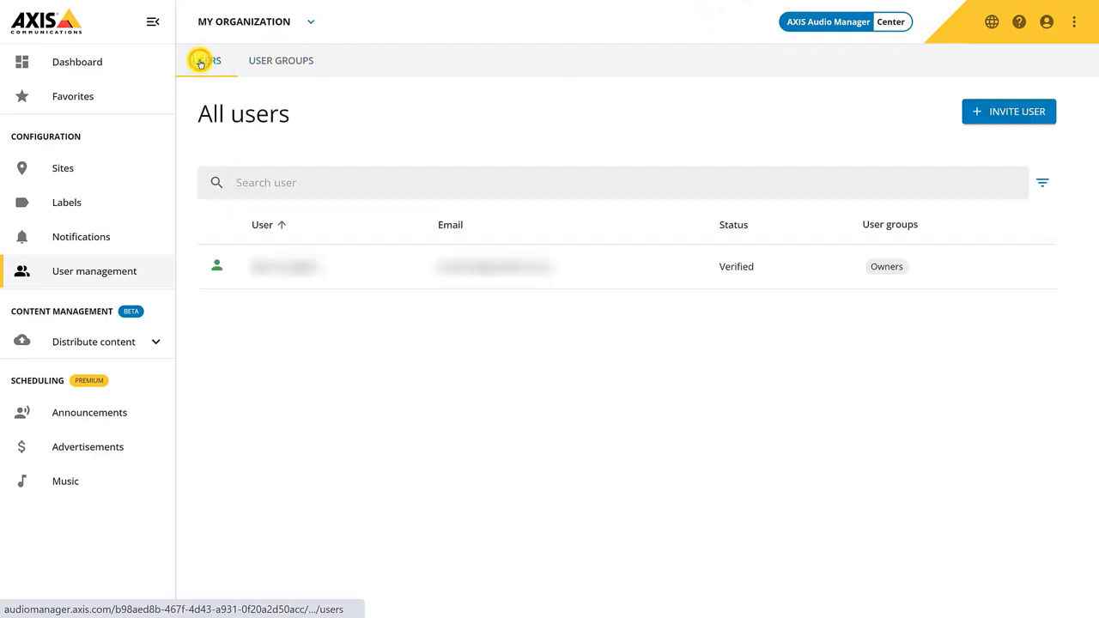
pyautogui.click(995, 111)
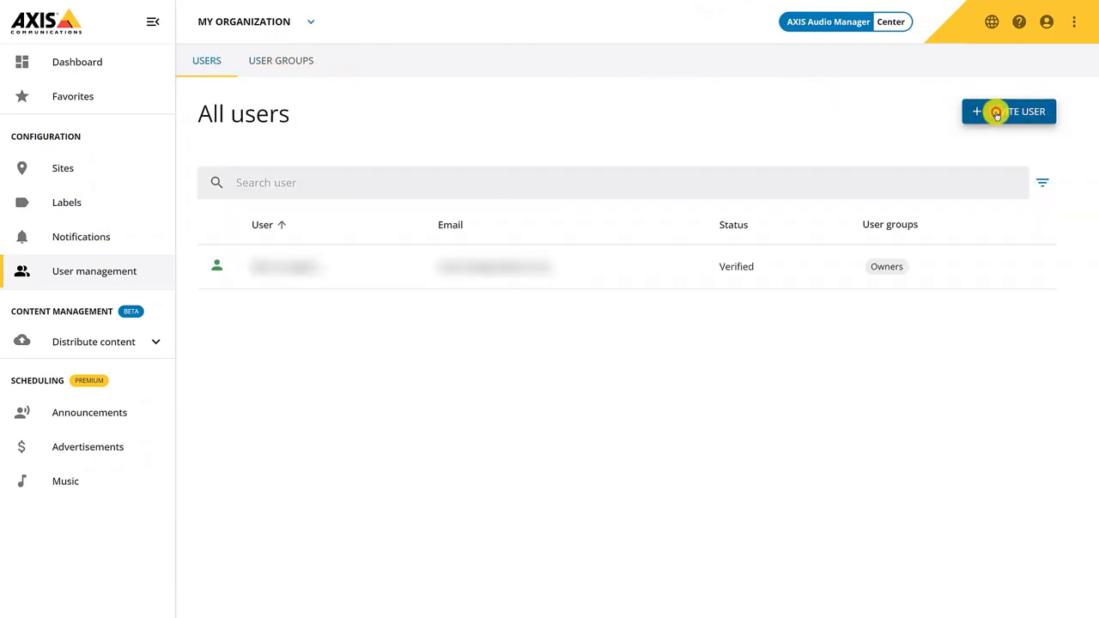
pyautogui.write('user@example.com')
pyautogui.press('Tab')
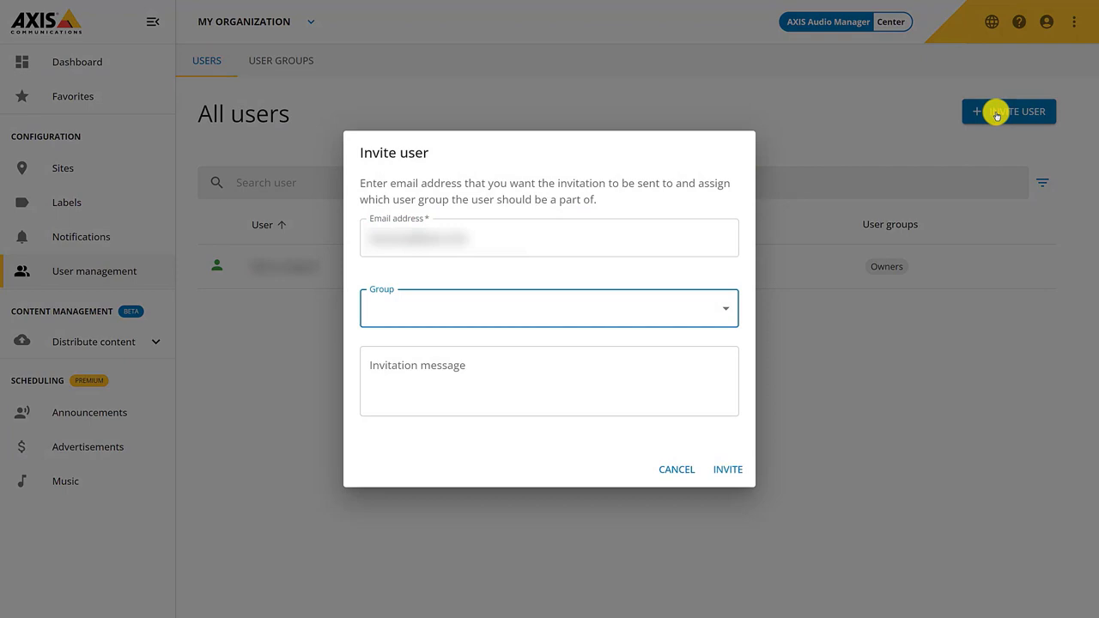
pyautogui.click(727, 310)
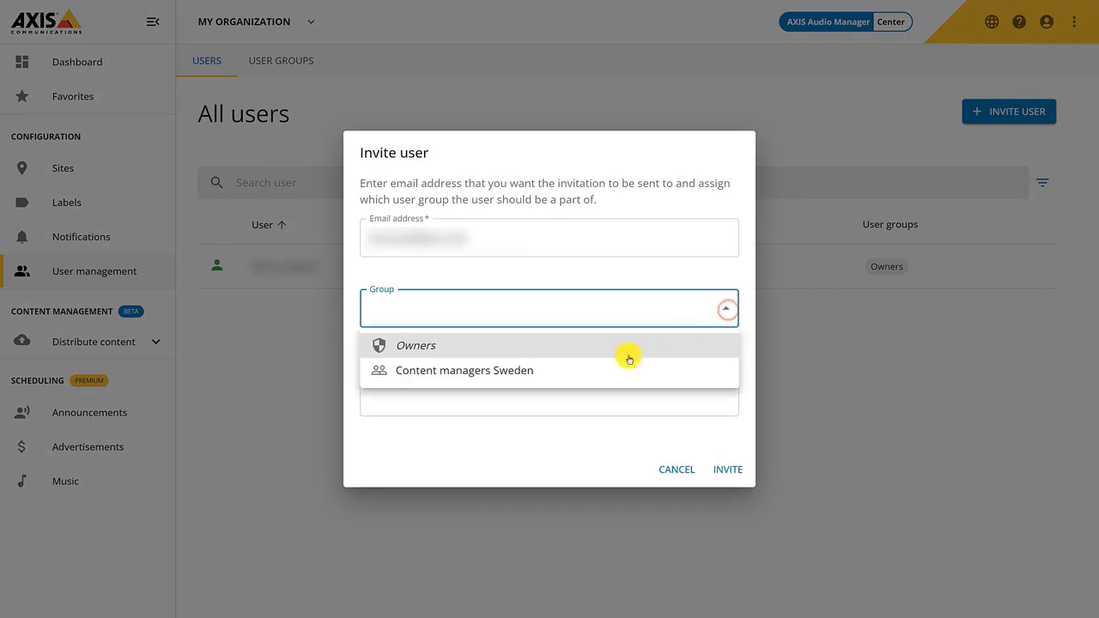
pyautogui.click(499, 371)
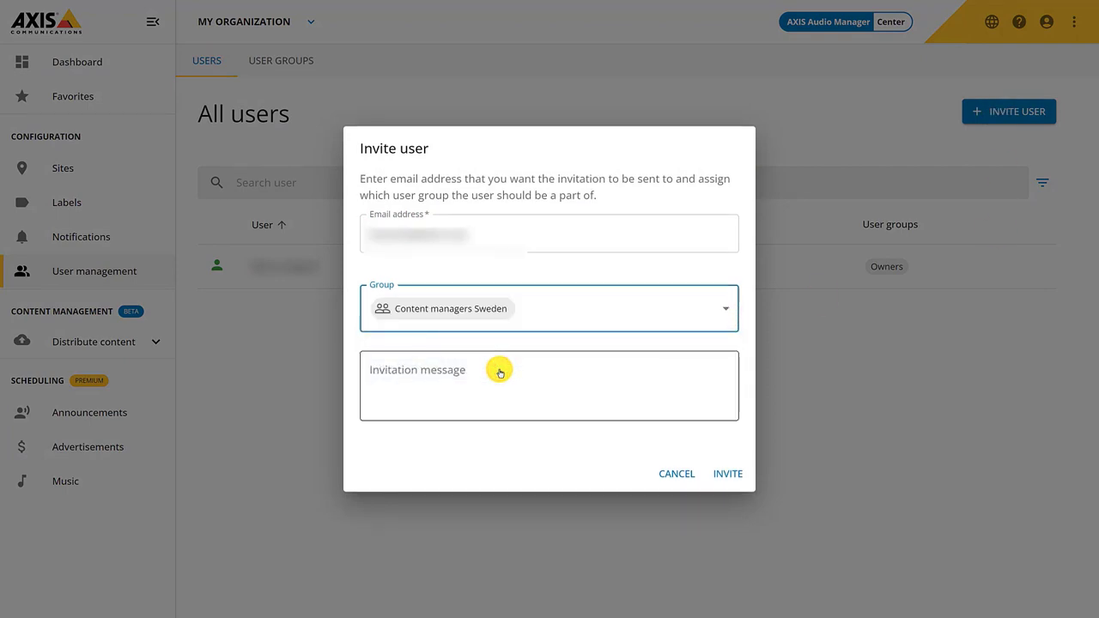
# Write the 'Hello, Welcome to your content management tool. Please click the link to continue.' message and send the invitation
pyautogui.click(498, 369)
pyautogui.write('Hello,')
pyautogui.press('Return')
pyautogui.write('Welcome to your content management tool. Pl')
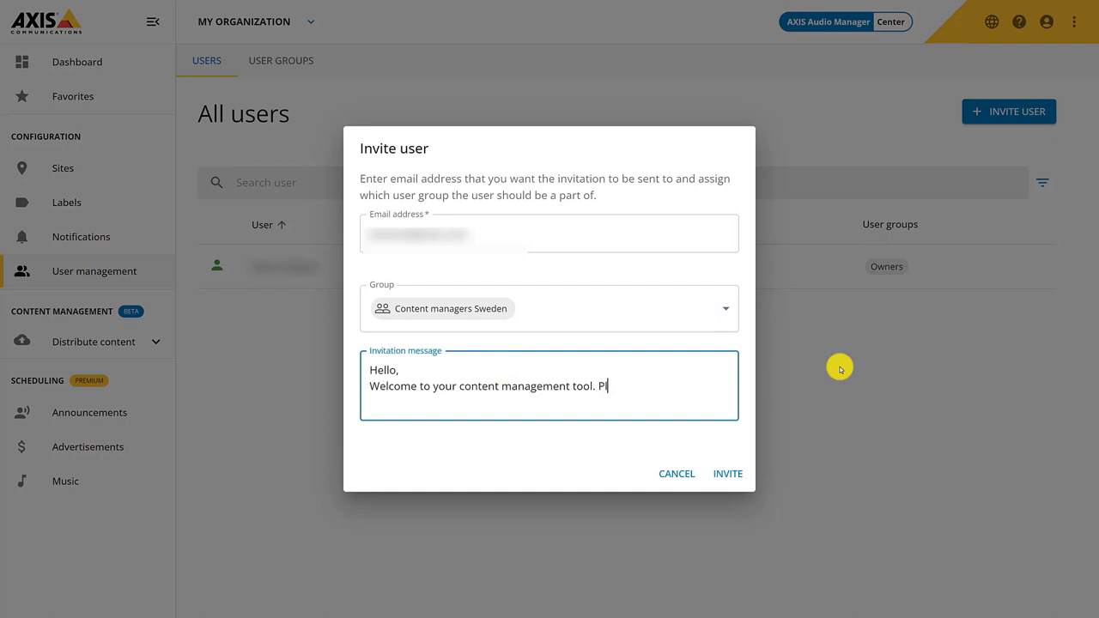
pyautogui.write('ease click the link to continue.')
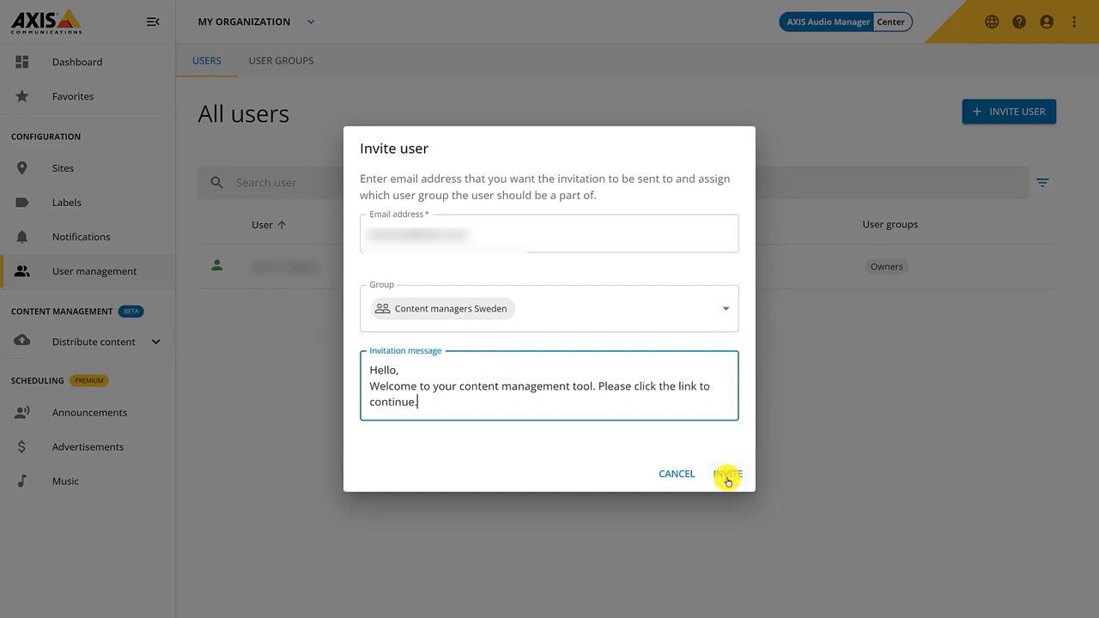
pyautogui.click(726, 475)
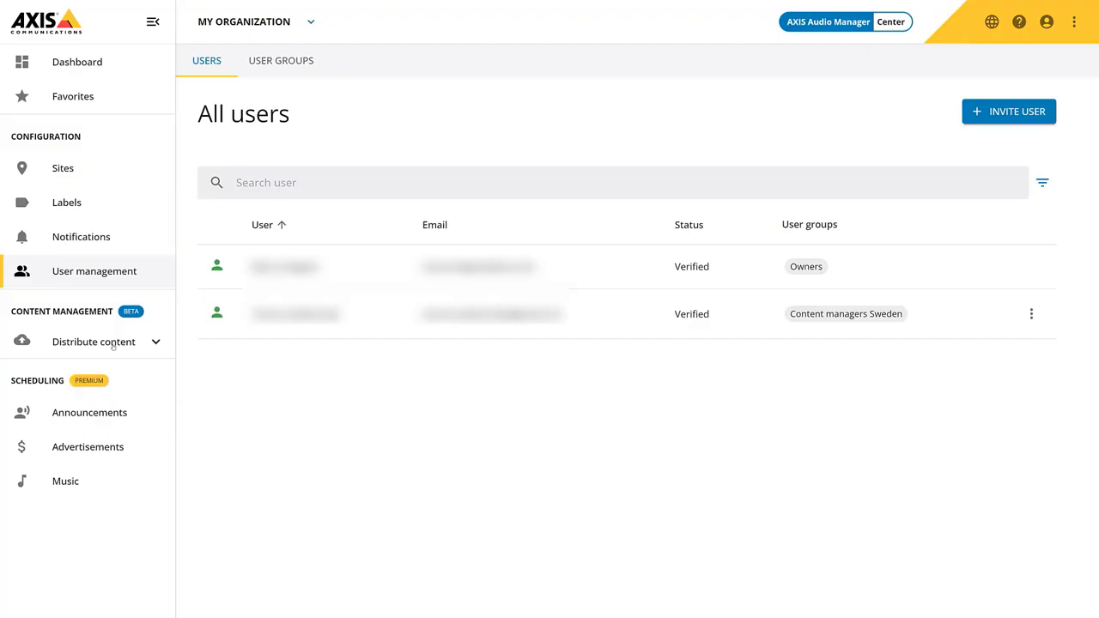
pyautogui.click(113, 344)
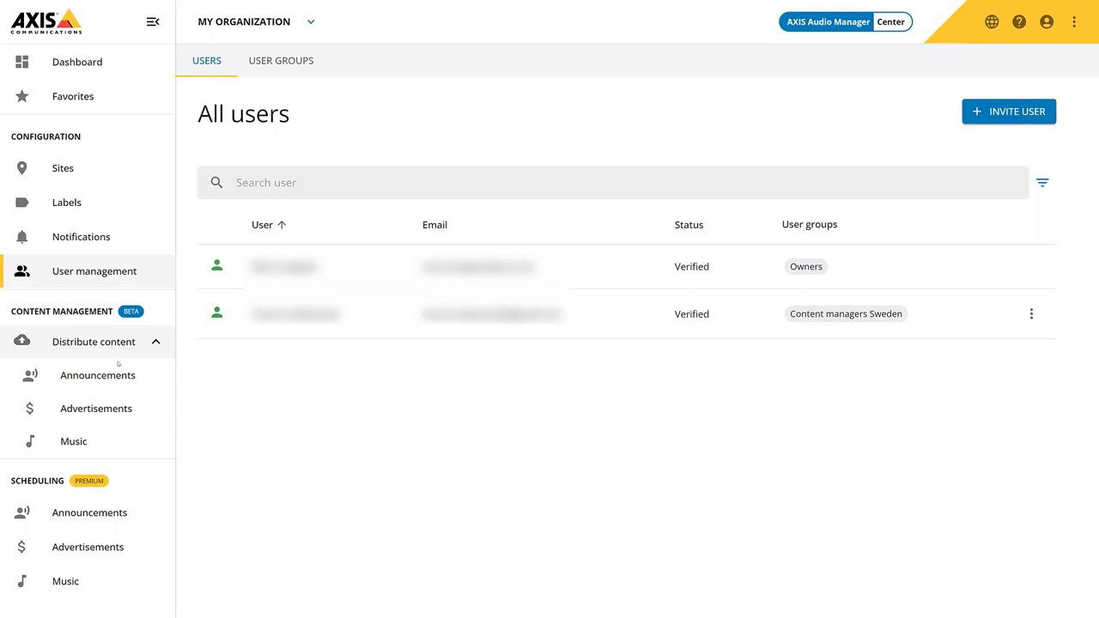
# Look through the Announcements, Advertisements and Music distribution pages, then collapse Distribute content
pyautogui.click(117, 382)
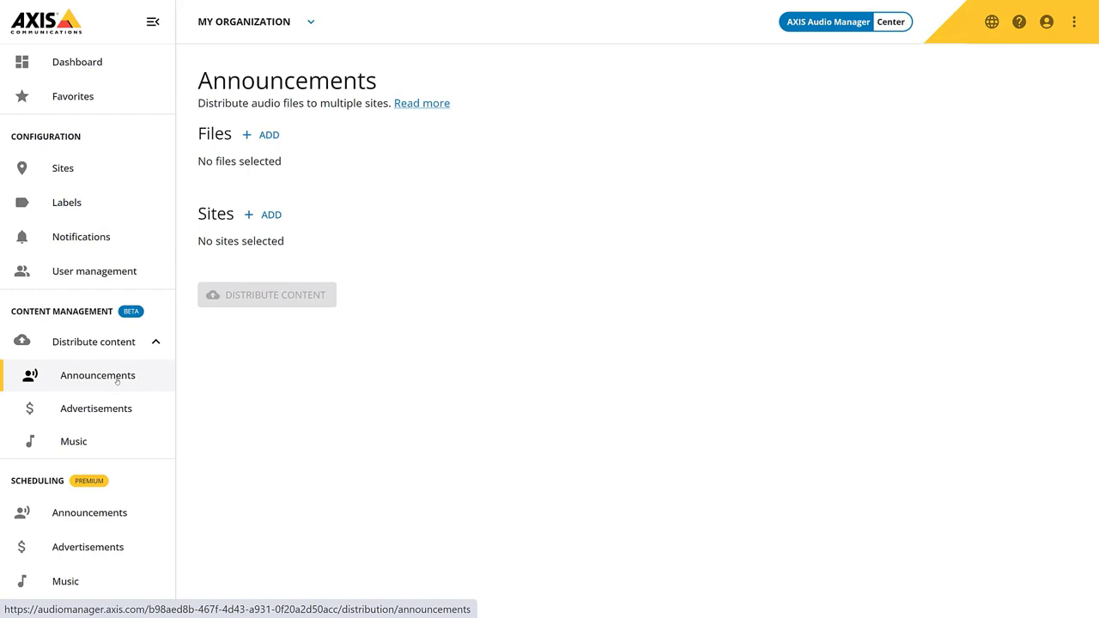
pyautogui.click(121, 411)
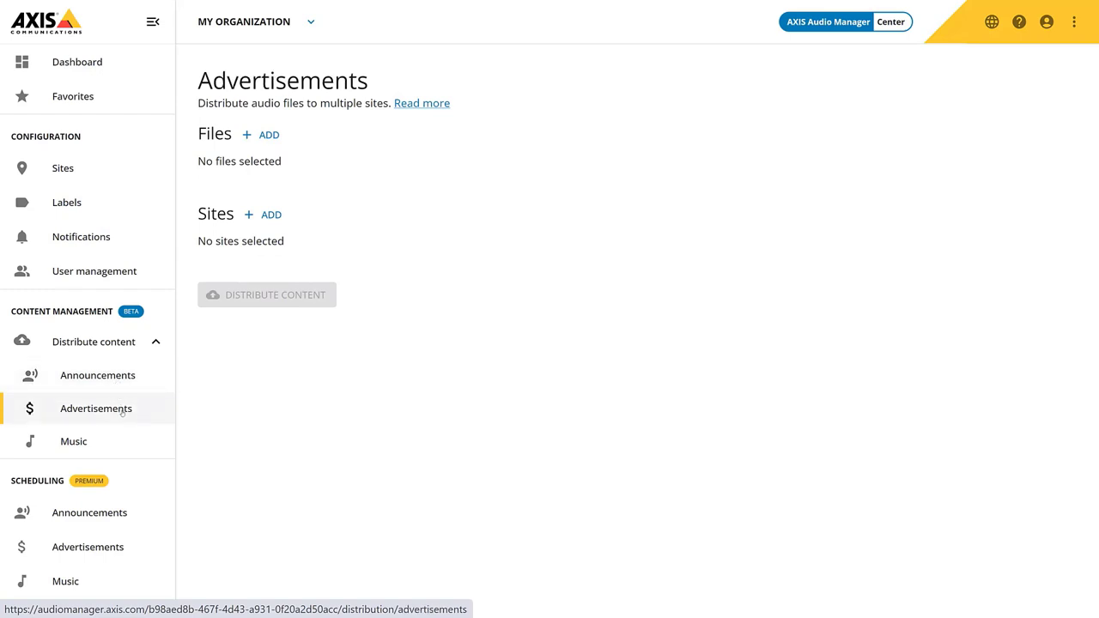
pyautogui.click(121, 444)
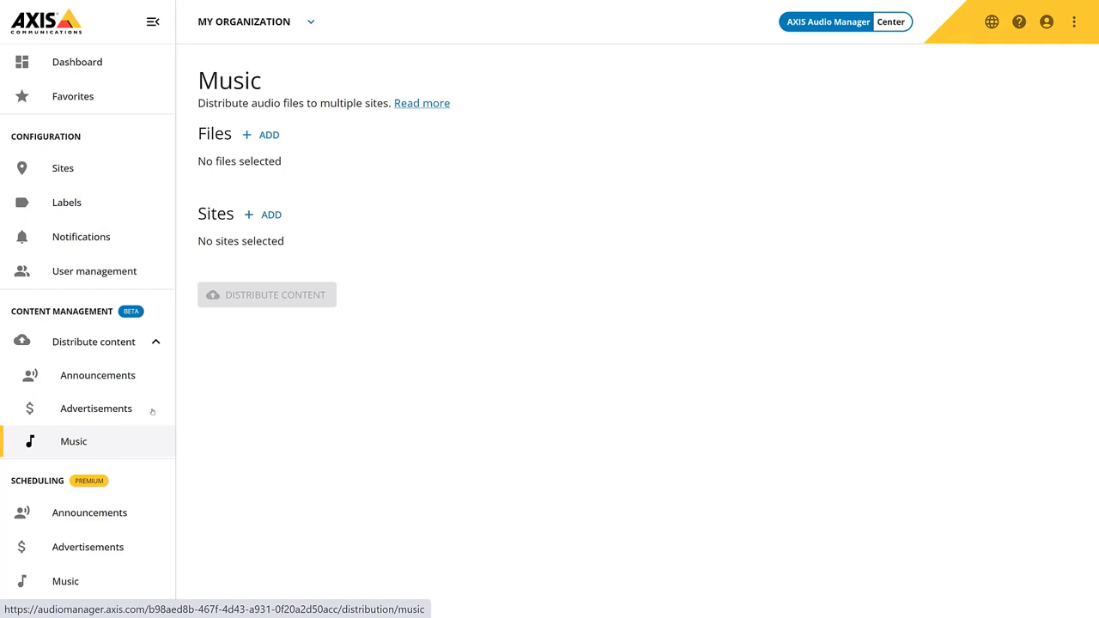
pyautogui.click(156, 341)
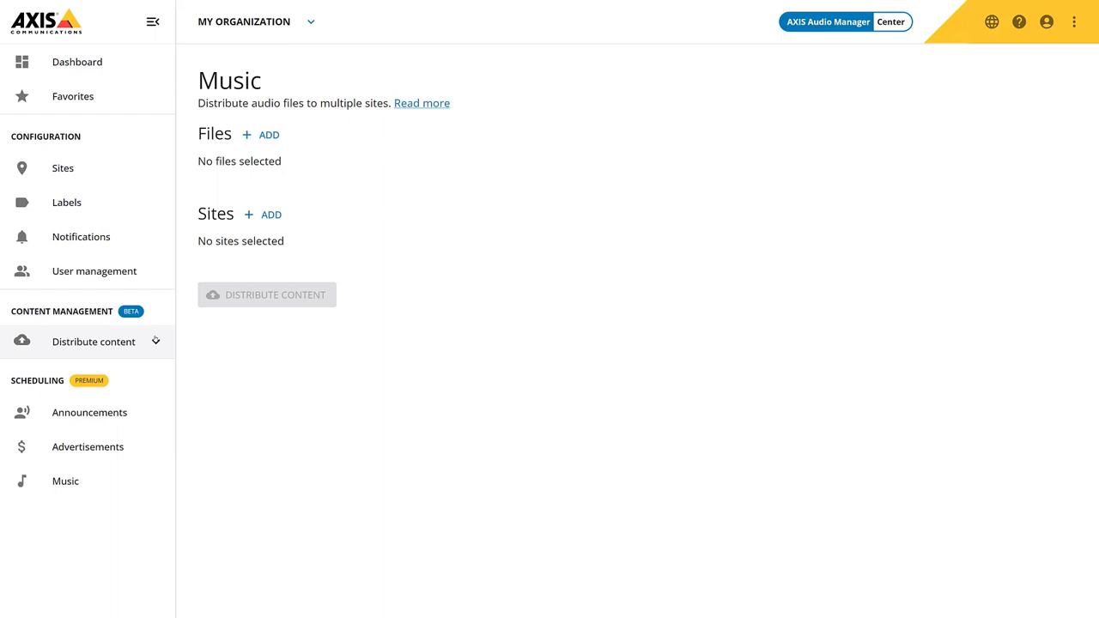
# Create an announcement schedule named 'Closing announcement' with Europe as its location
pyautogui.click(114, 406)
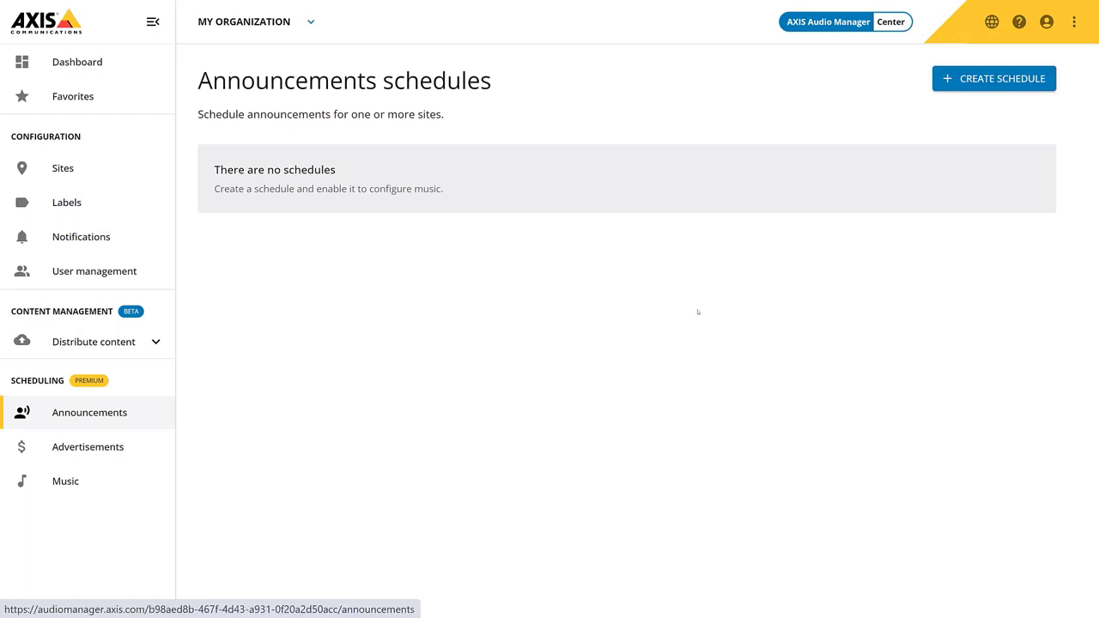
pyautogui.click(998, 80)
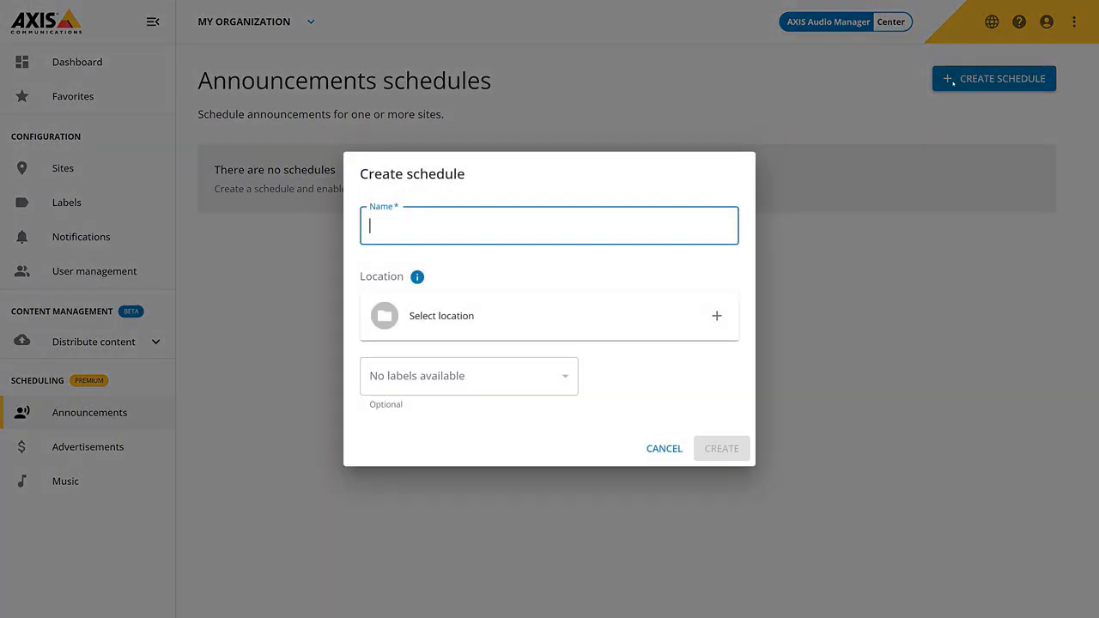
pyautogui.write('Closing announcement')
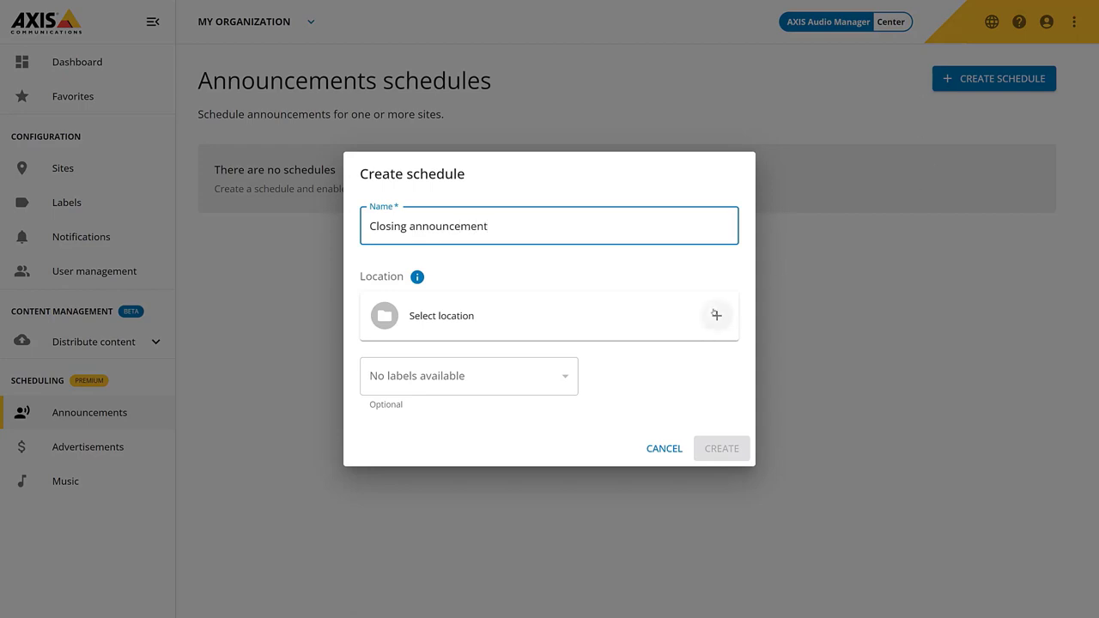
pyautogui.click(716, 316)
pyautogui.click(1064, 189)
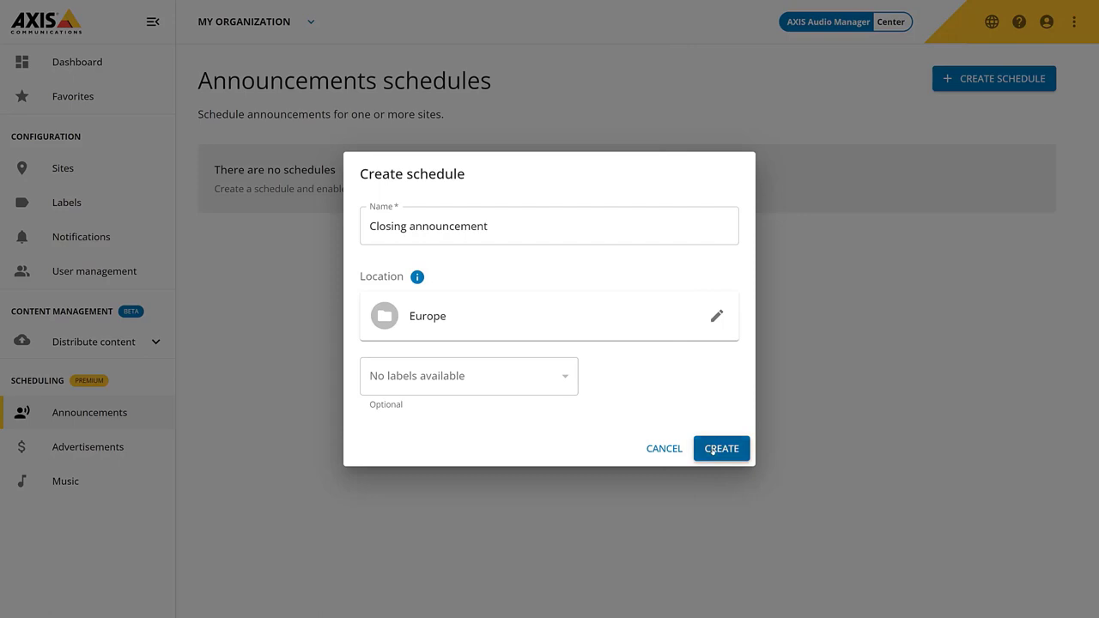
pyautogui.click(712, 448)
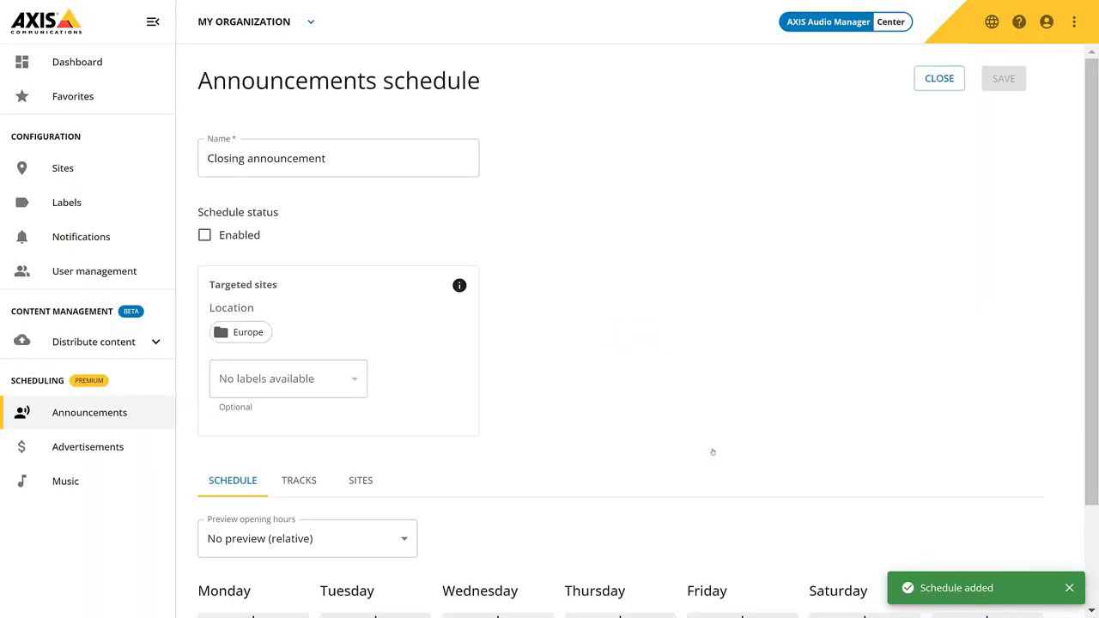
pyautogui.scroll(-2, 719, 455)
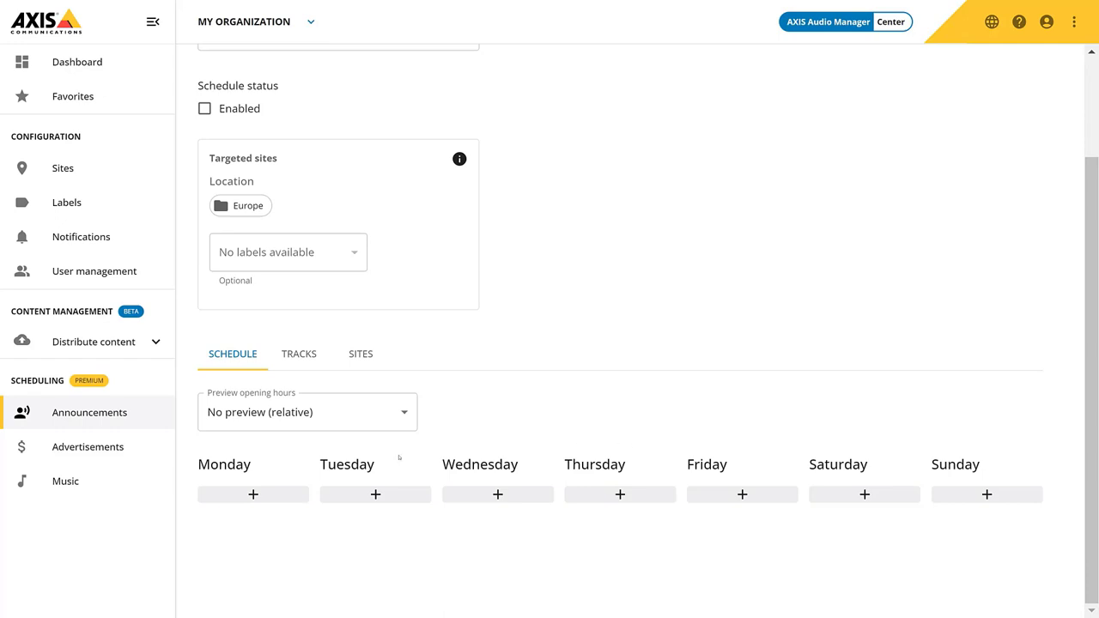
# Time a new announcement entry for 15 minutes before closing on every day of the week
pyautogui.click(271, 493)
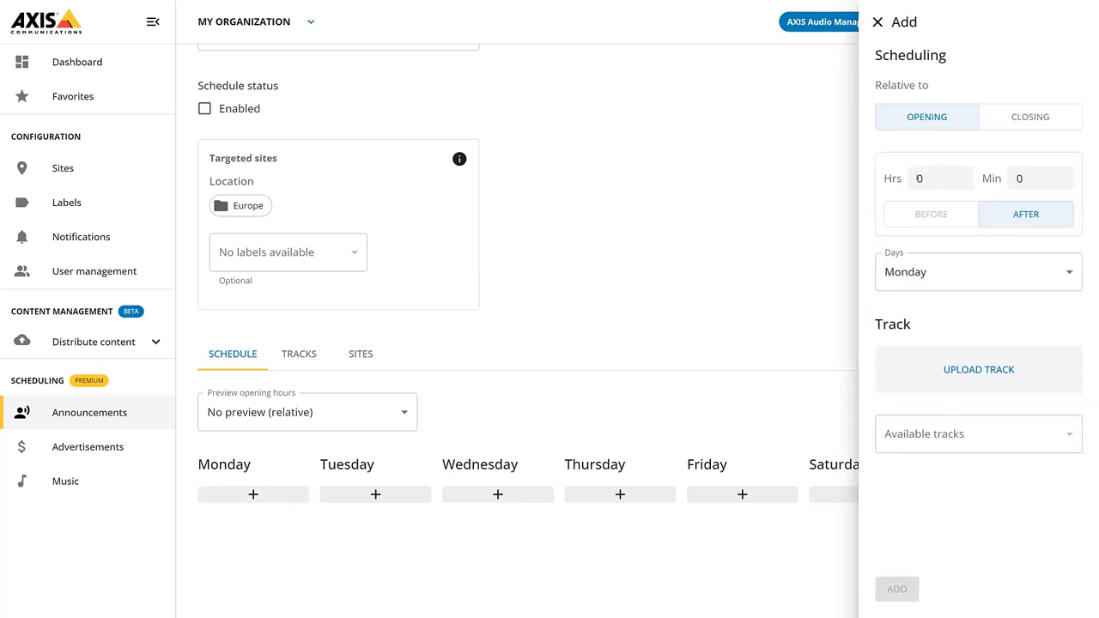
pyautogui.click(1053, 115)
pyautogui.press('Tab')
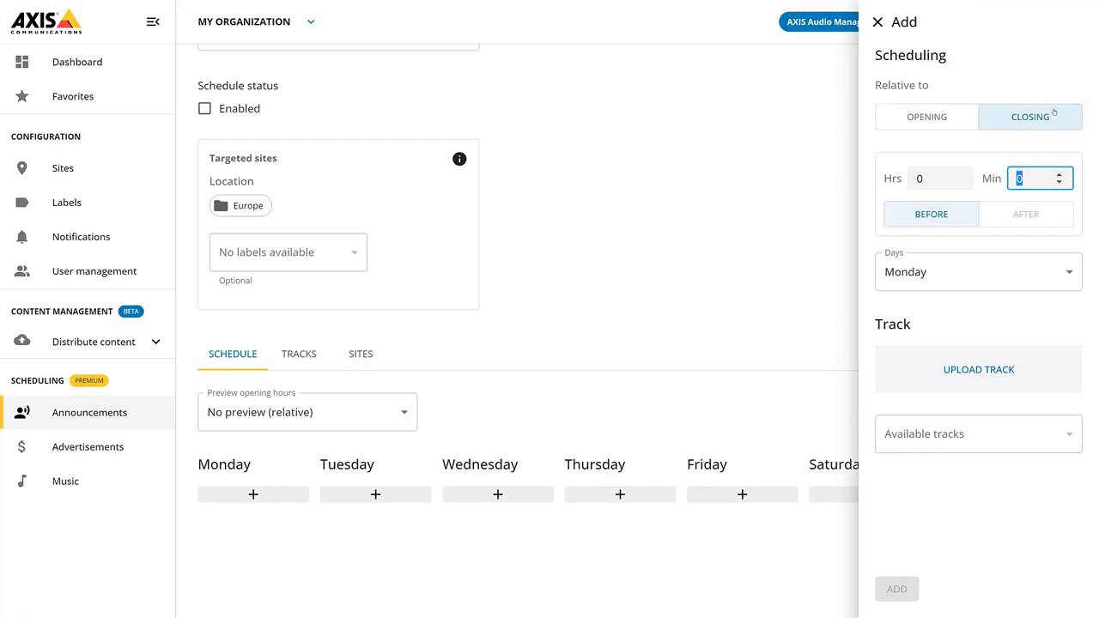
pyautogui.write('15')
pyautogui.click(1067, 273)
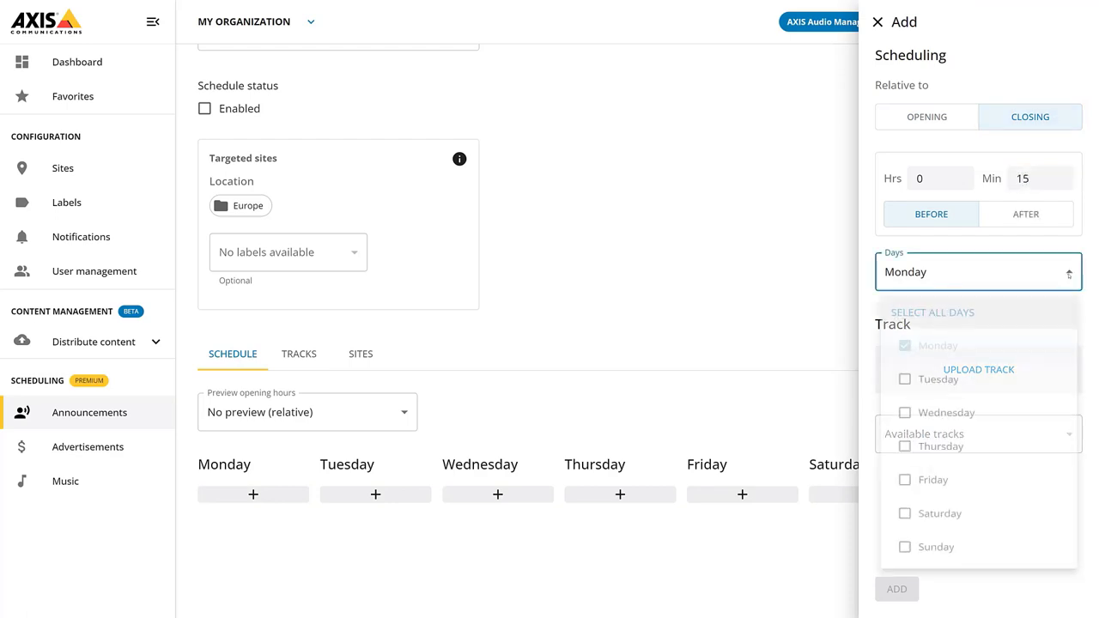
pyautogui.click(960, 318)
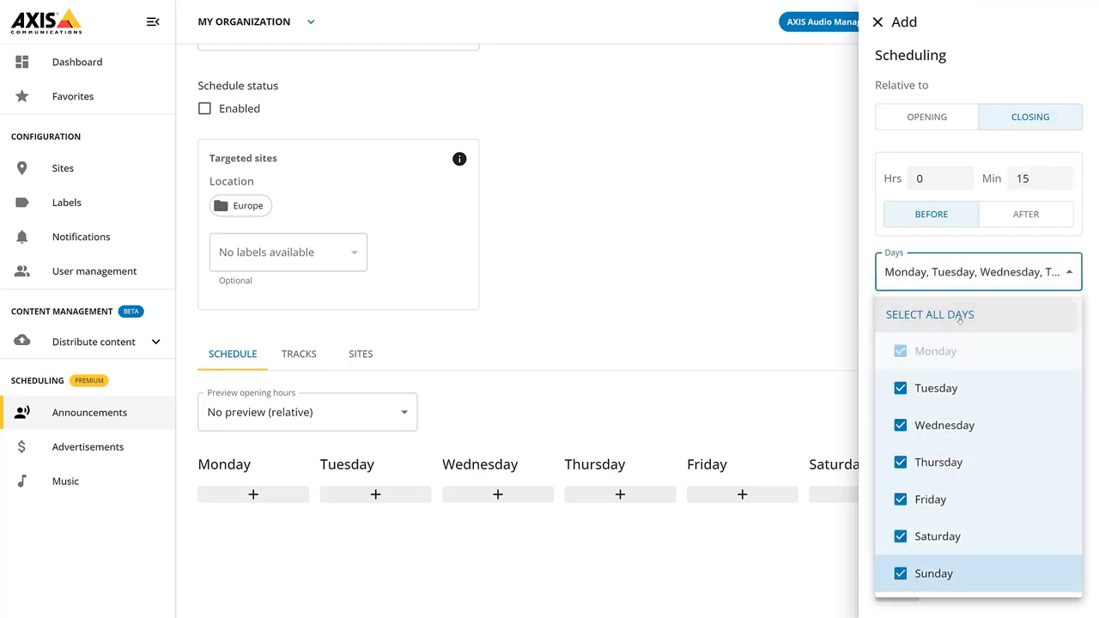
pyautogui.click(972, 241)
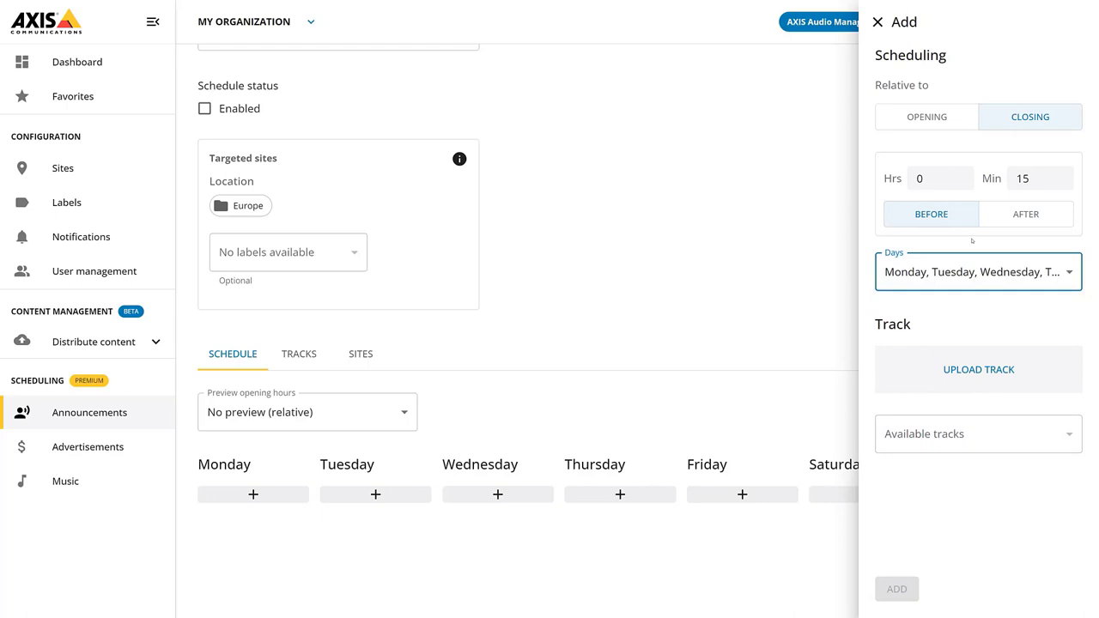
# Upload Closing-message.wav, select it as the track, and add the entry
pyautogui.click(970, 369)
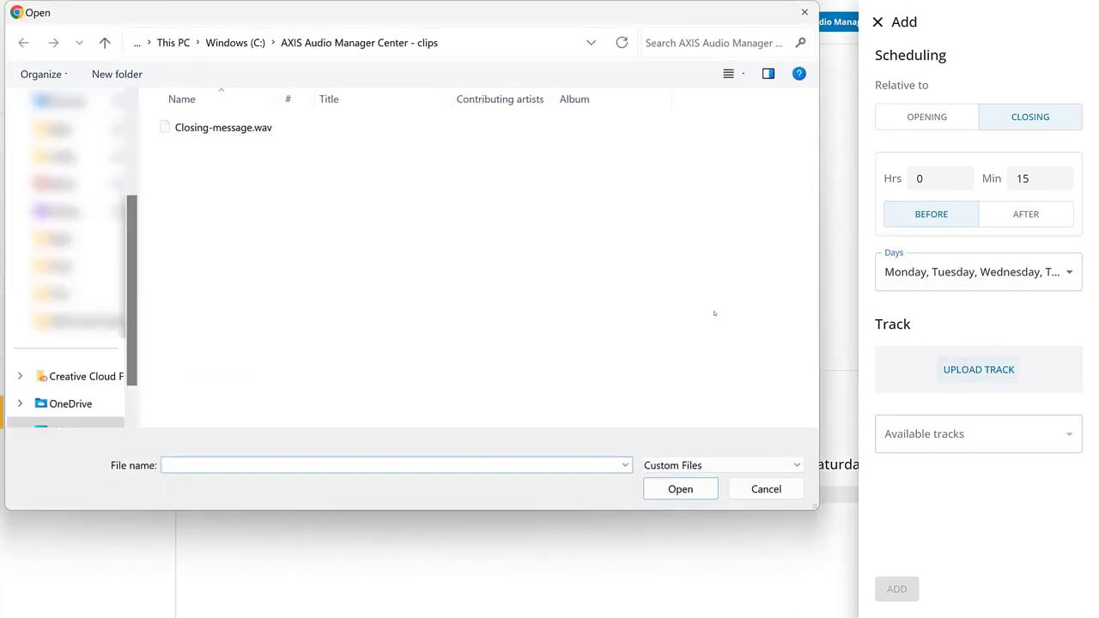
pyautogui.doubleClick(335, 127)
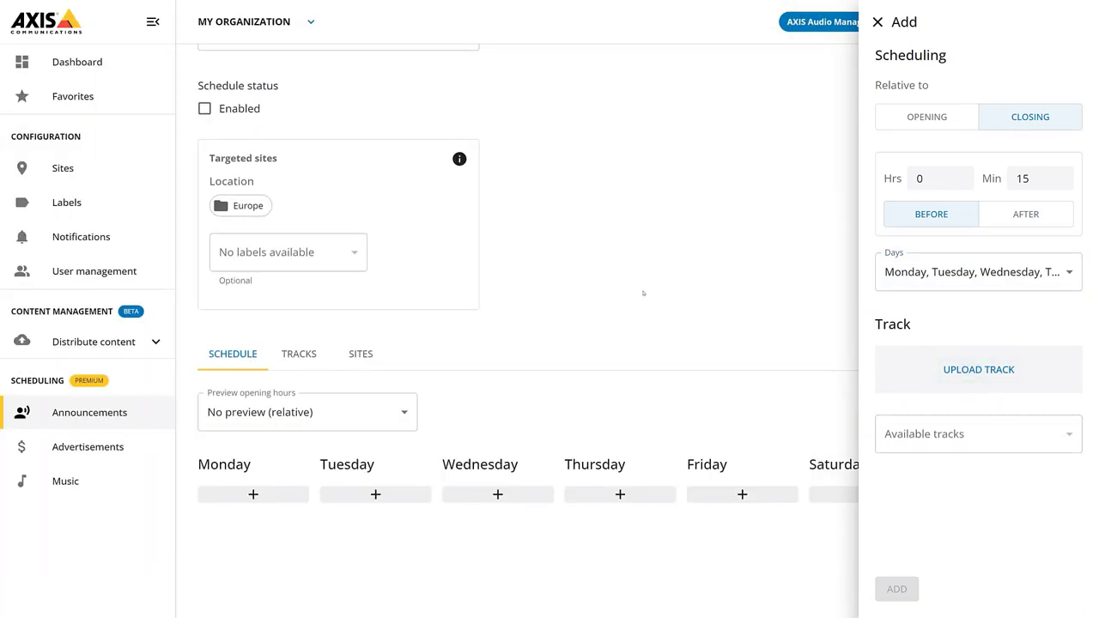
pyautogui.click(1001, 436)
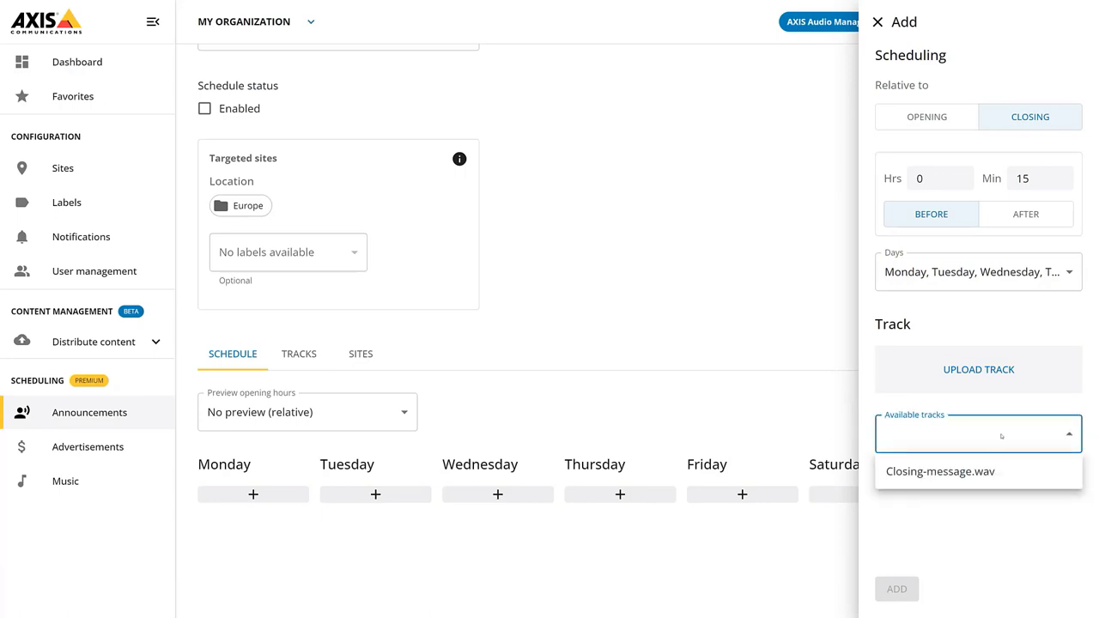
pyautogui.click(978, 471)
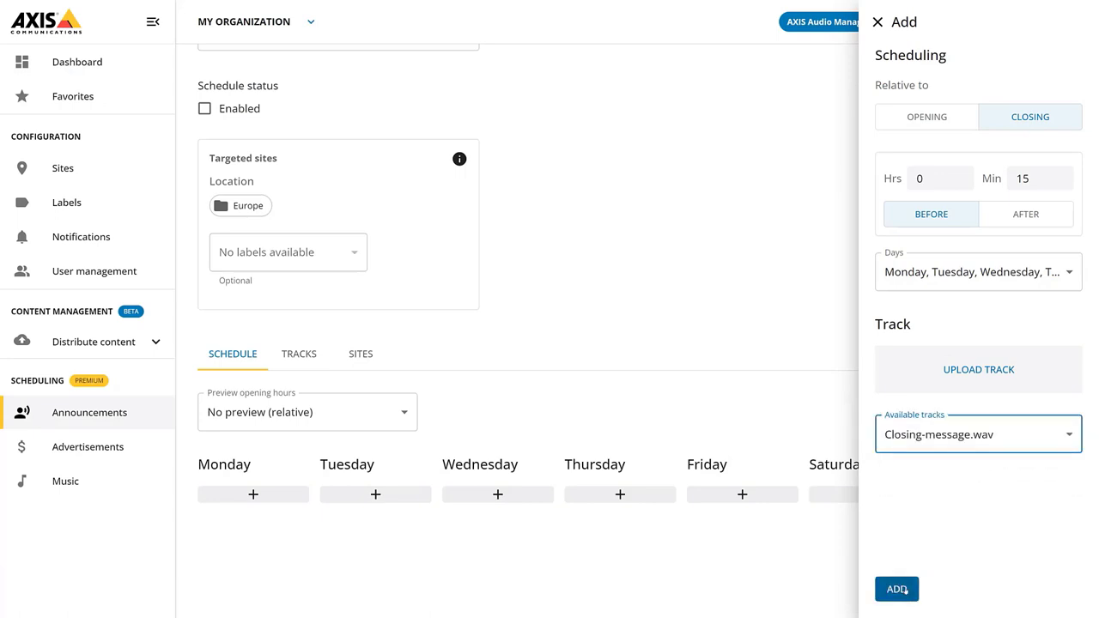
pyautogui.click(901, 588)
# Preview the schedule with Example: 8-16 opening hours, then view its tracks list
pyautogui.scroll(-2, 701, 385)
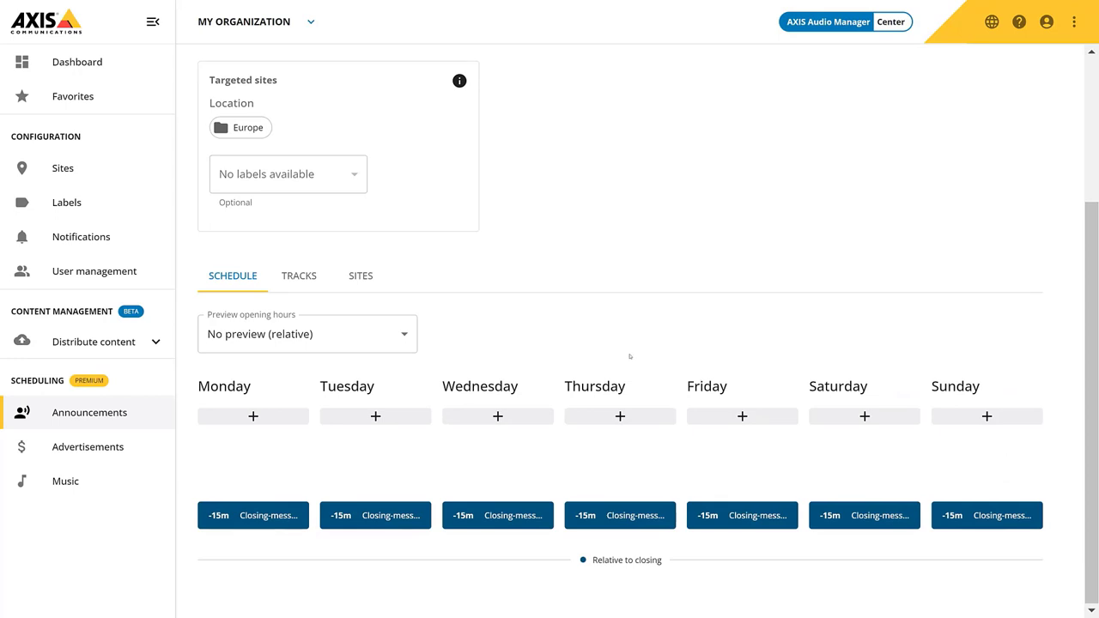
pyautogui.click(404, 334)
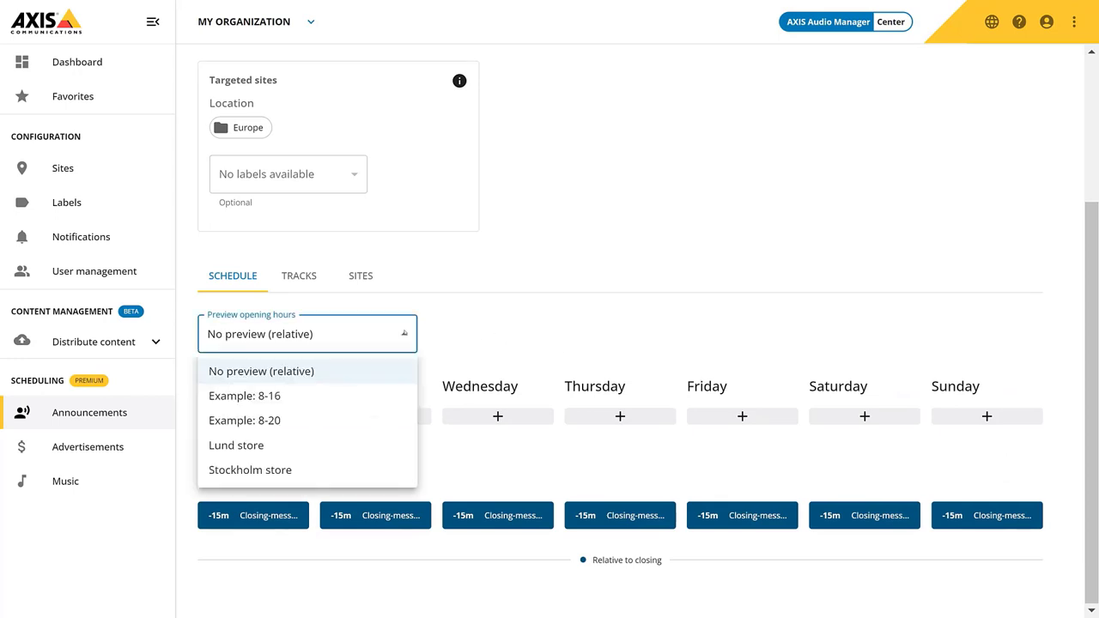
pyautogui.click(354, 395)
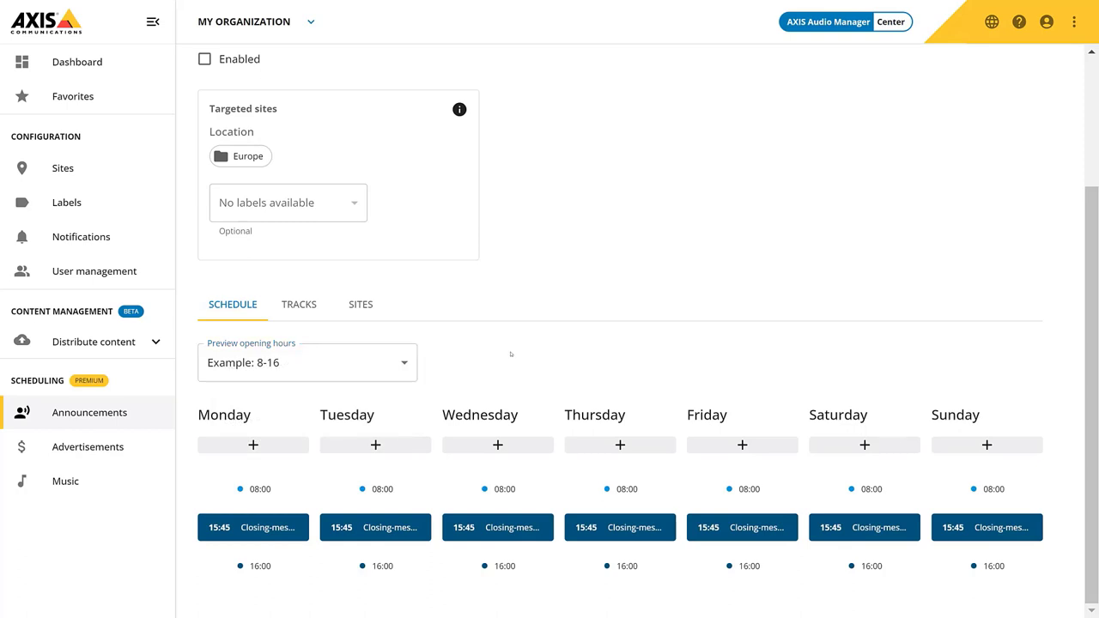
pyautogui.click(308, 305)
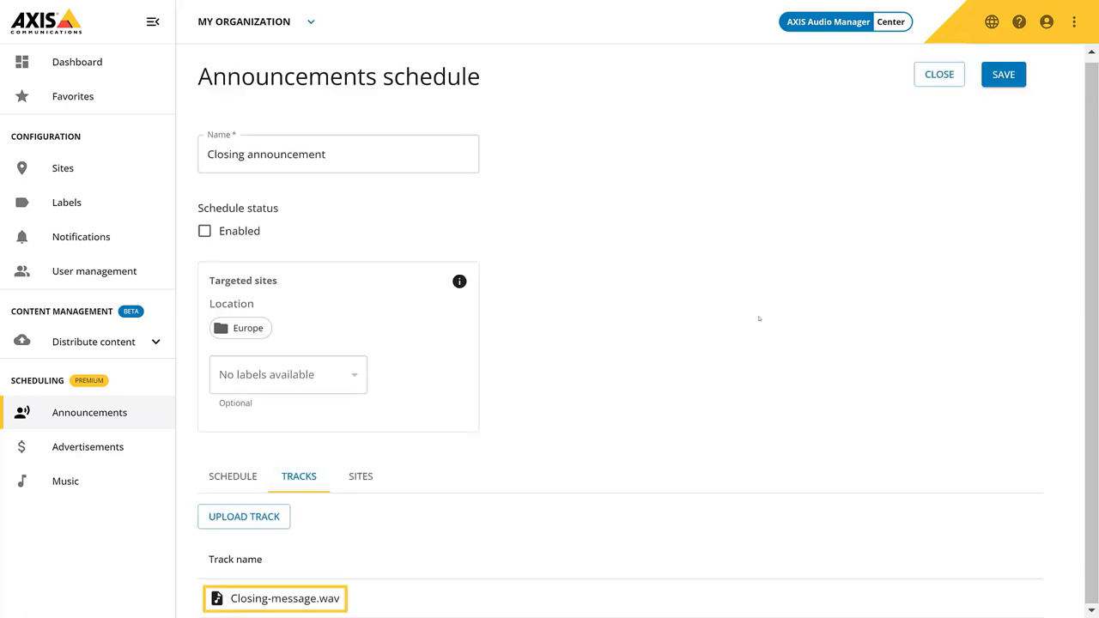
# Enable the Closing announcement schedule on its Sites tab and save and publish it
pyautogui.click(359, 476)
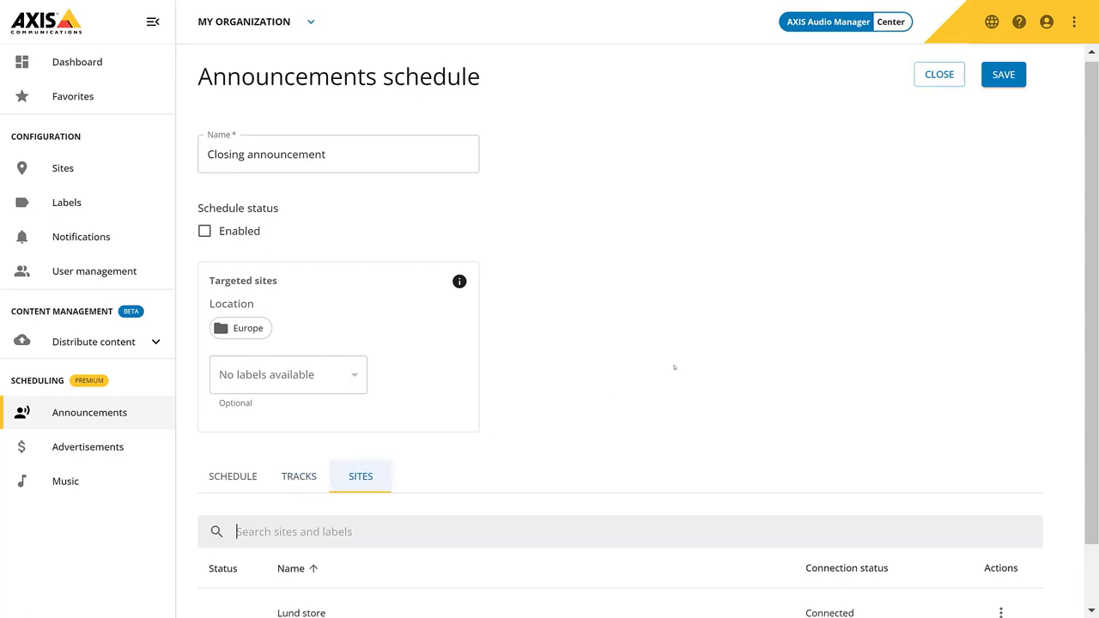
pyautogui.scroll(-1, 701, 360)
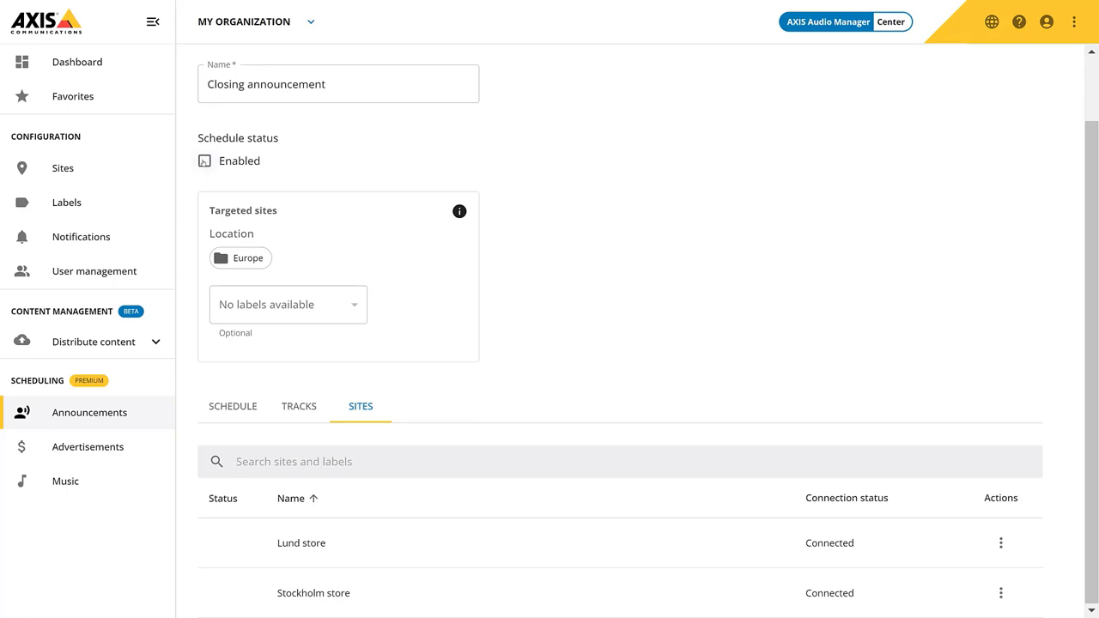
pyautogui.click(204, 162)
pyautogui.scroll(1, 619, 221)
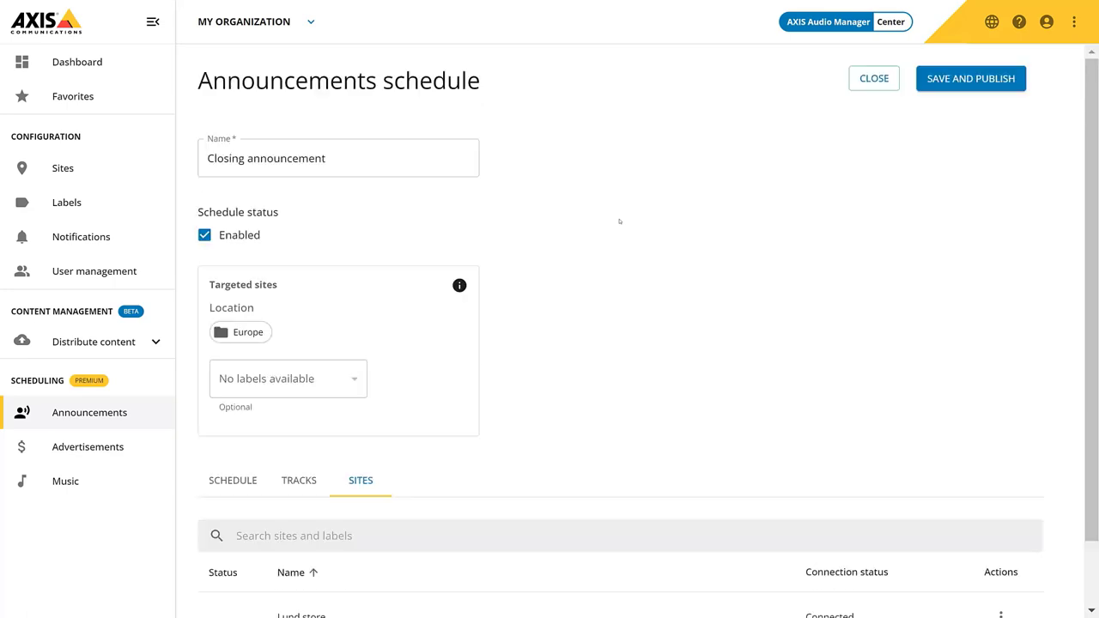
pyautogui.click(970, 78)
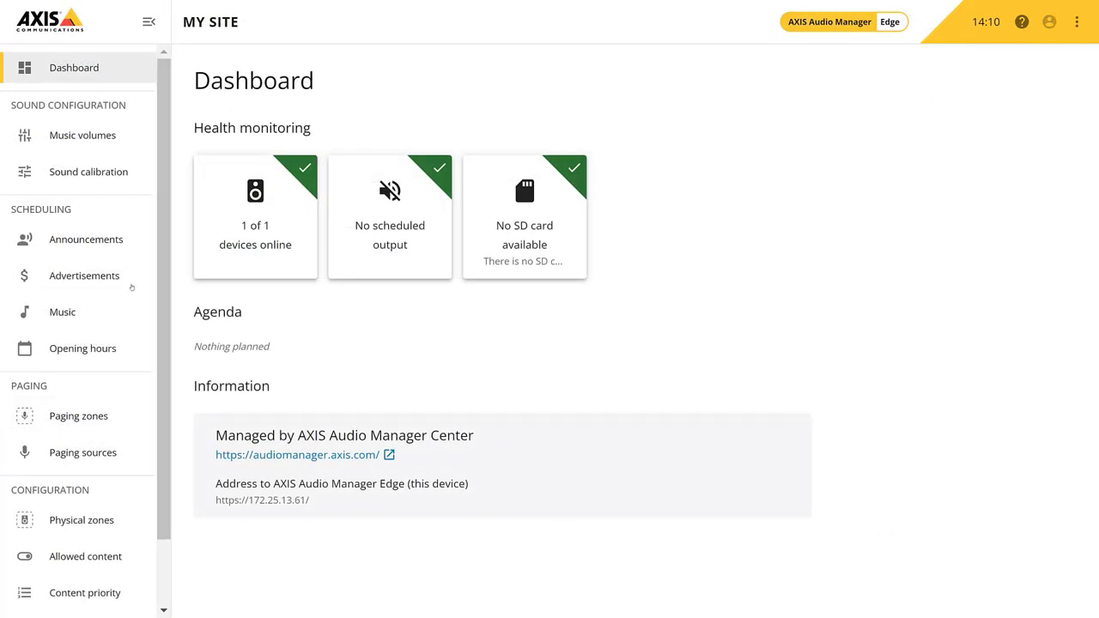
# View the site's announcement schedules in AXIS Audio Manager Edge
pyautogui.click(100, 245)
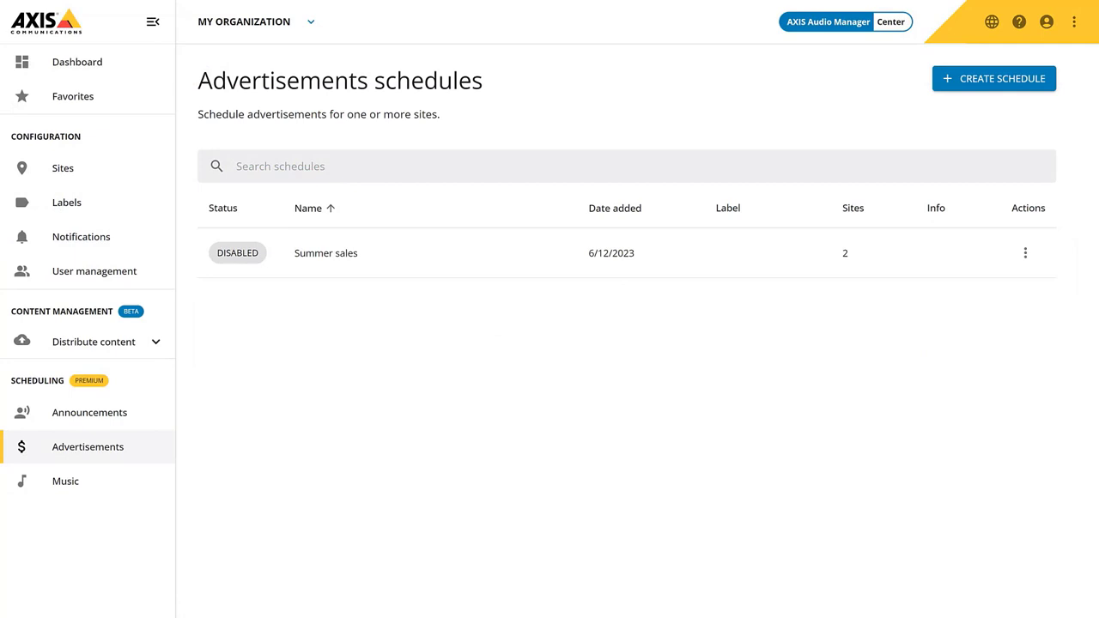
# Open the Summer sales schedule and view the tracks in its Summer sales playlist
pyautogui.click(423, 260)
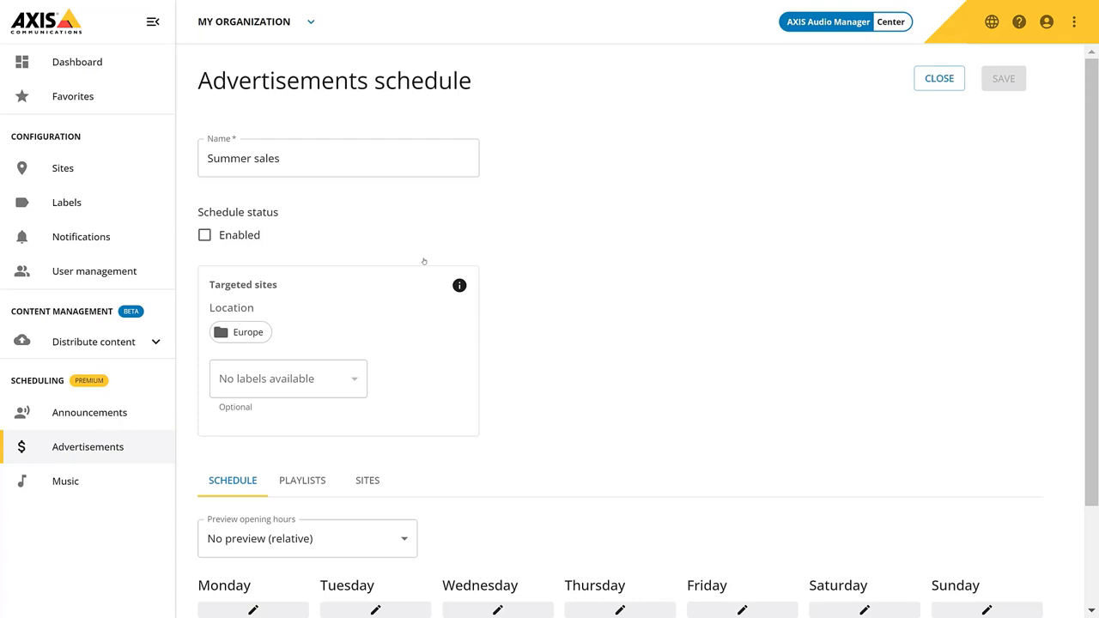
pyautogui.scroll(-3, 424, 261)
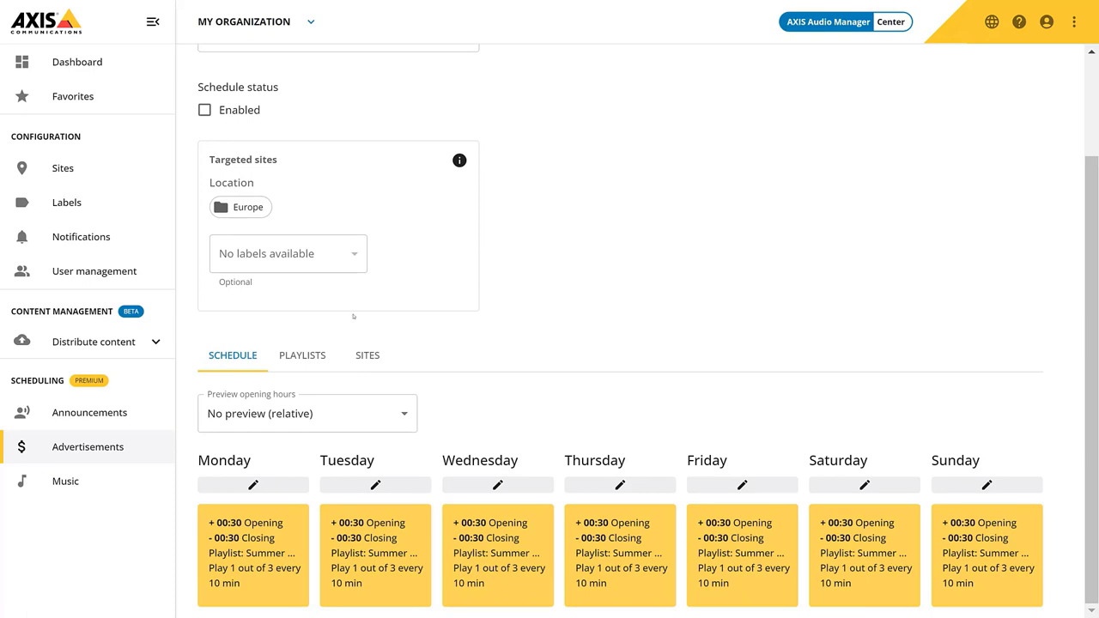
pyautogui.click(302, 355)
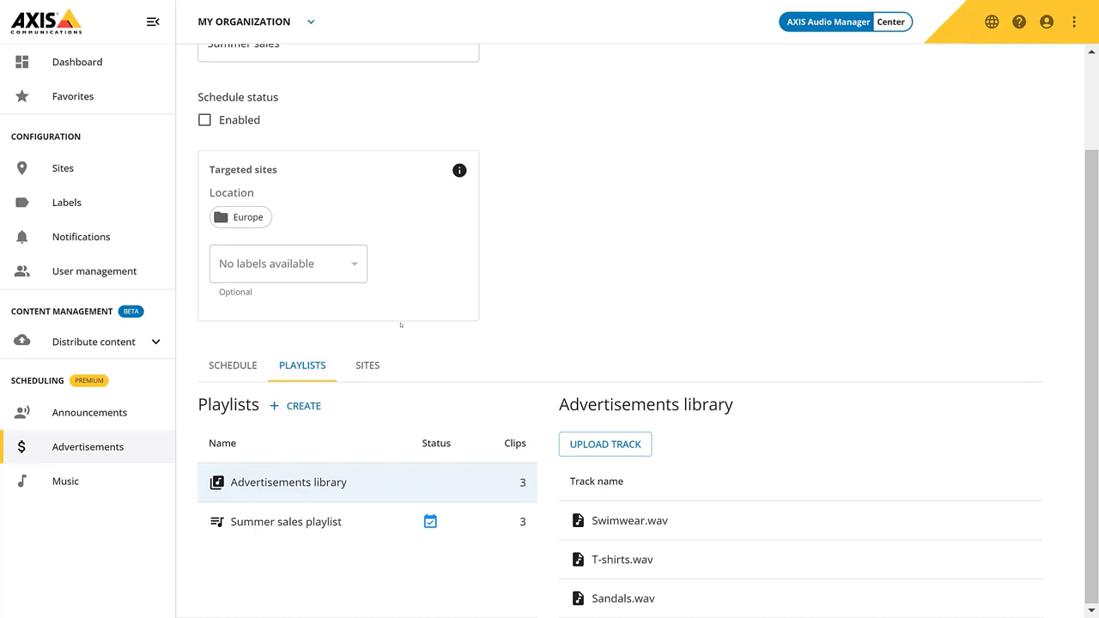
pyautogui.click(326, 523)
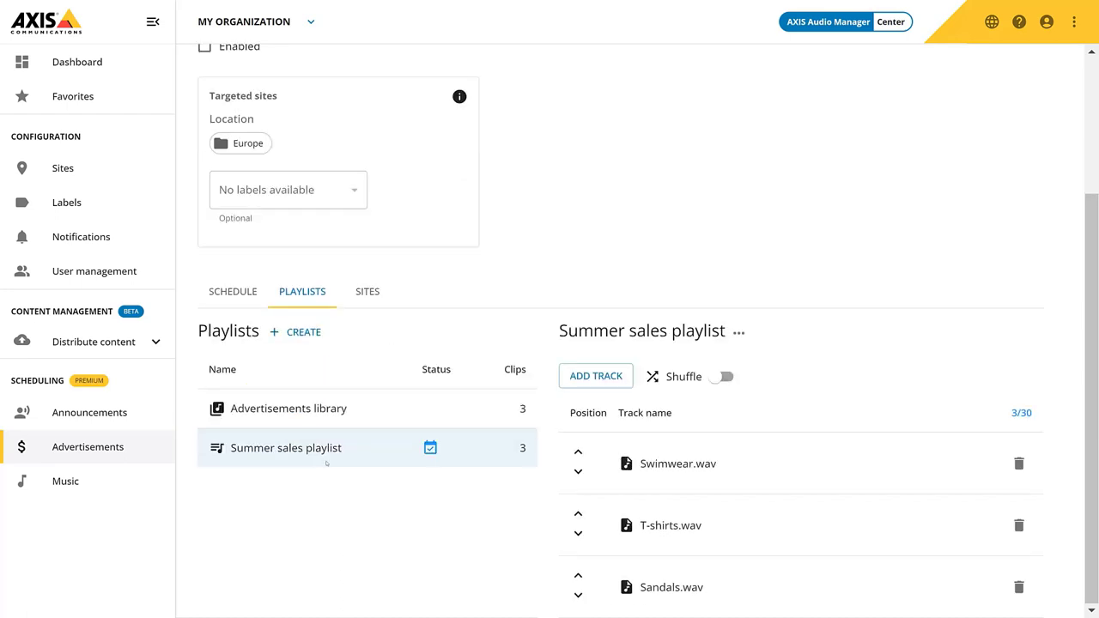
# Check Monday's advertisement slot settings without changes, then go to the music schedules
pyautogui.click(247, 290)
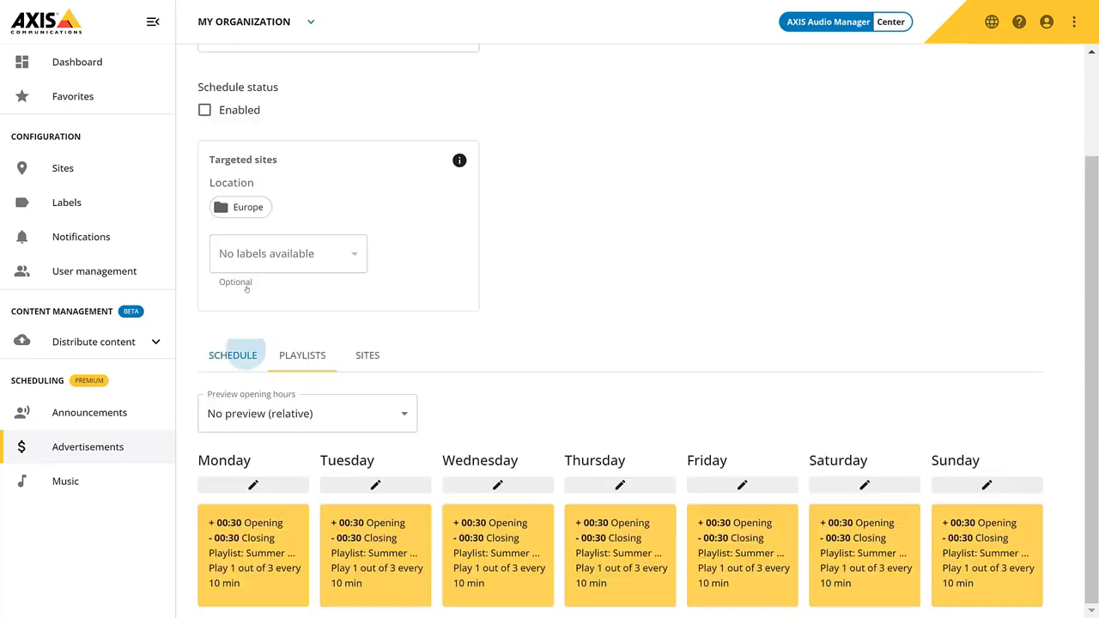
pyautogui.click(267, 552)
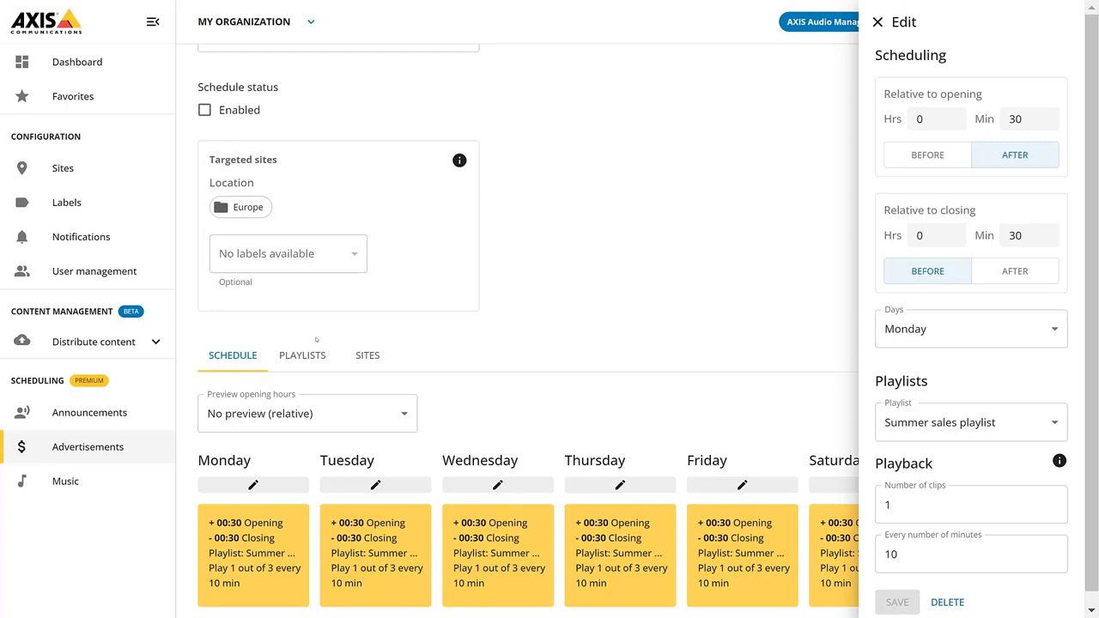
pyautogui.click(877, 22)
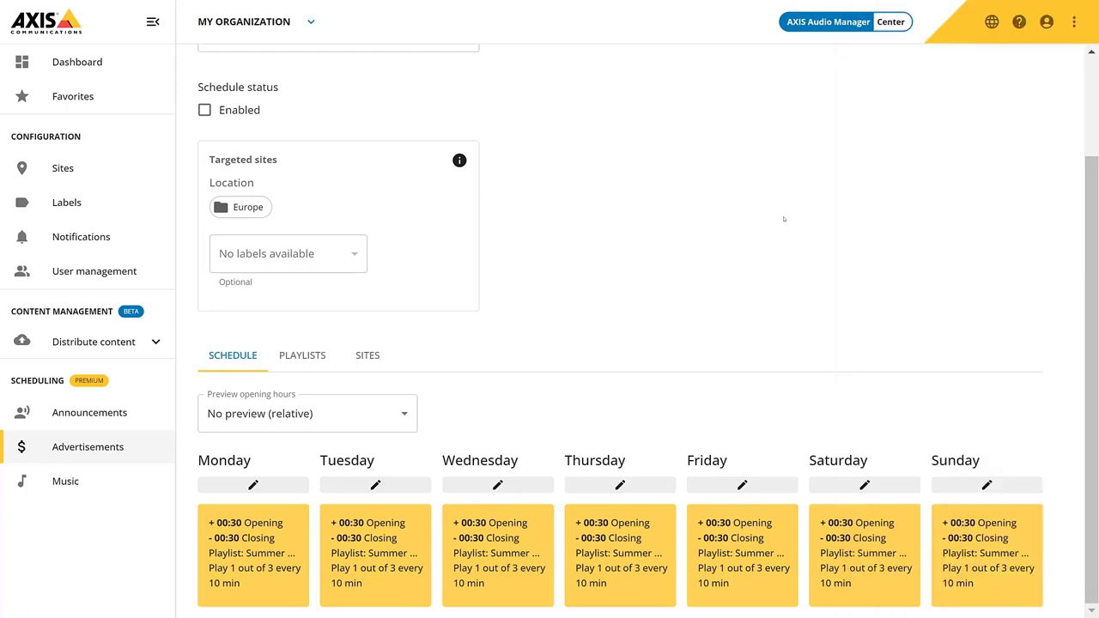
pyautogui.click(91, 482)
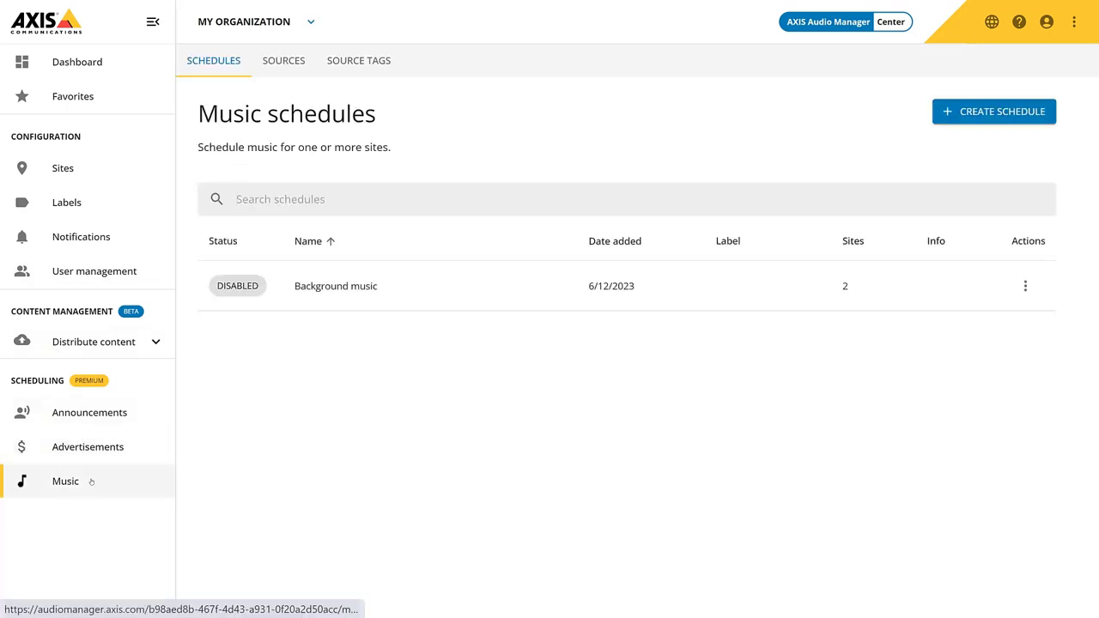
# Review music sources and source tags, then open Background music to see its Local line-in source
pyautogui.click(282, 60)
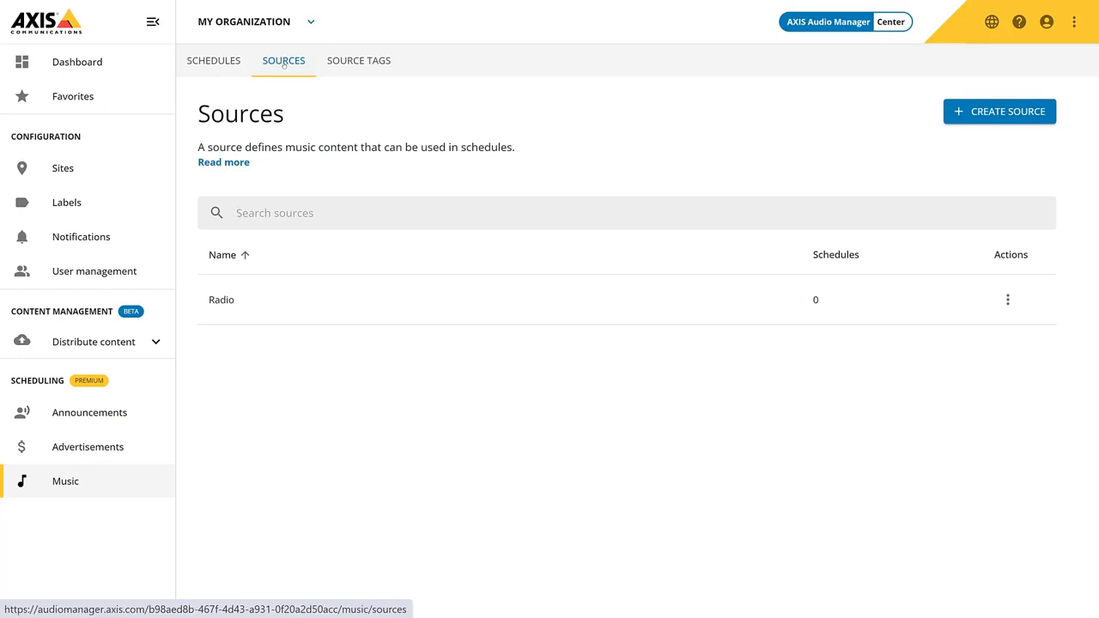
pyautogui.click(368, 60)
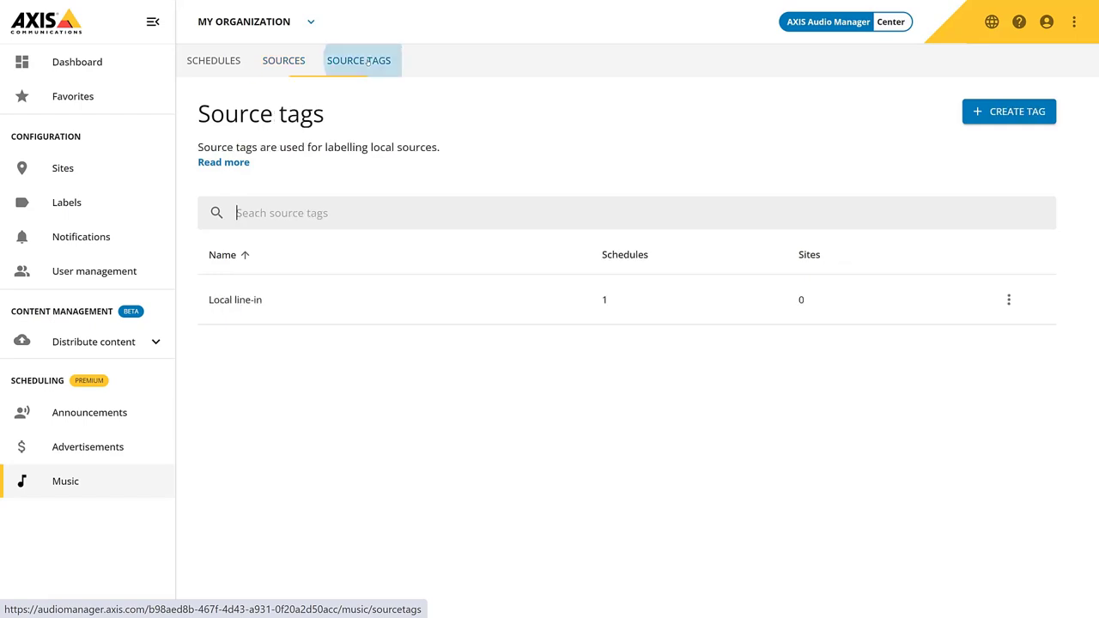
pyautogui.click(215, 61)
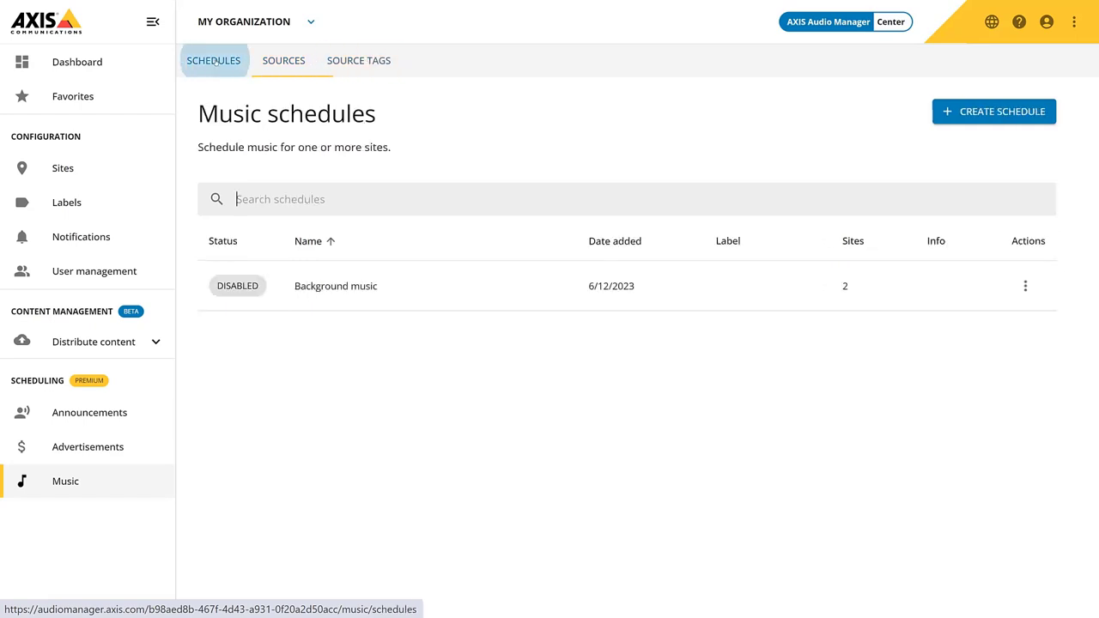
pyautogui.click(417, 287)
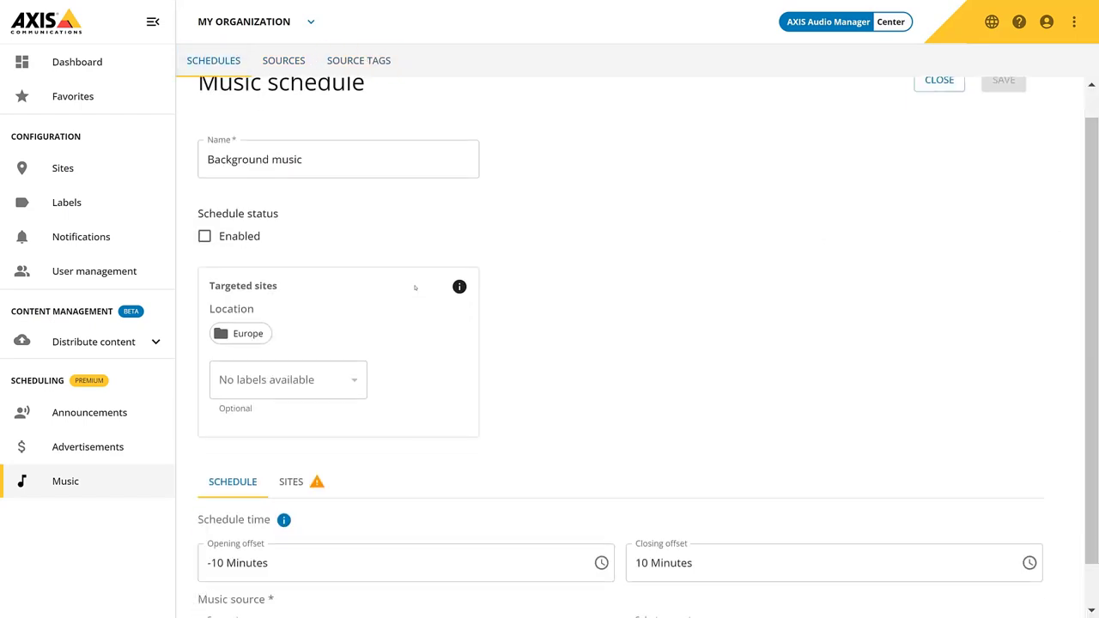
pyautogui.scroll(-1, 416, 290)
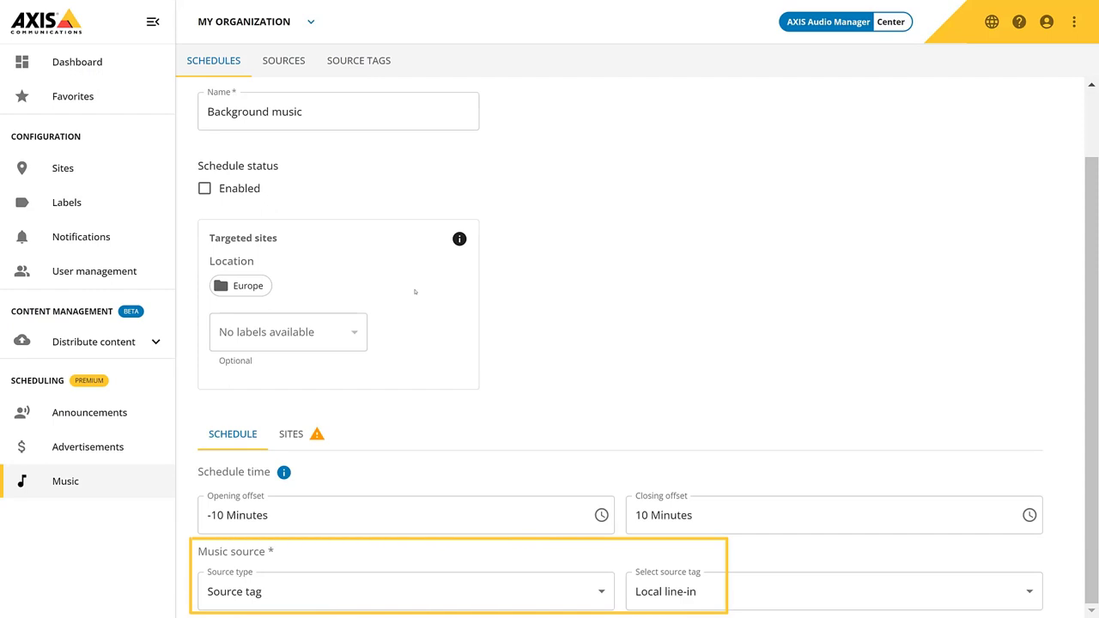